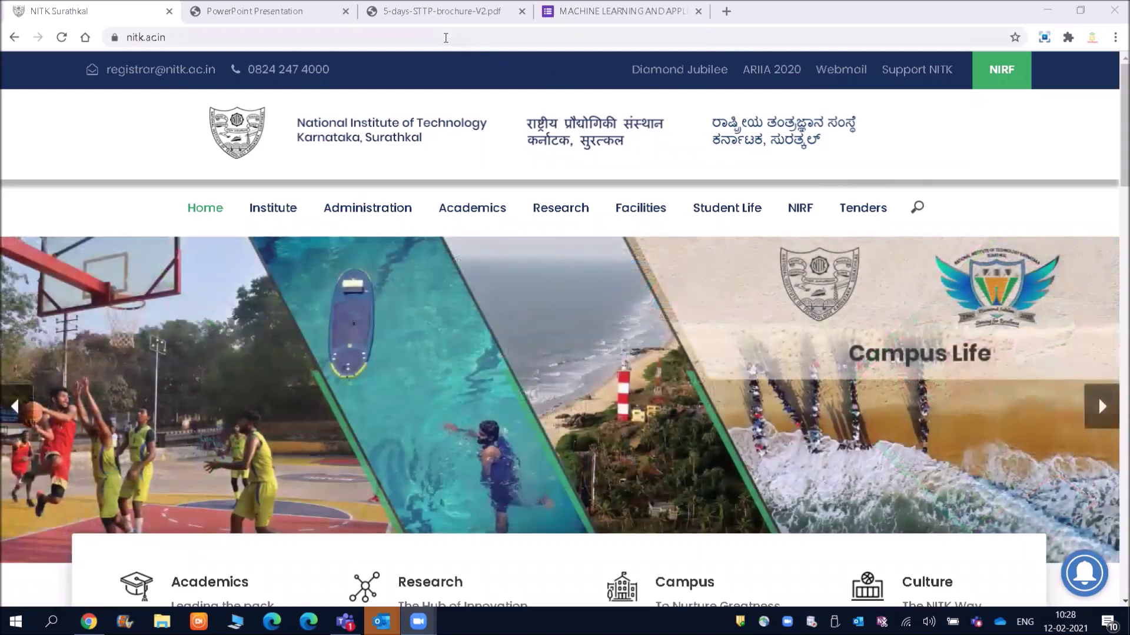
Step: Scroll the nitk.ac.in home page down to the Upcoming Events section
left_click(445, 37)
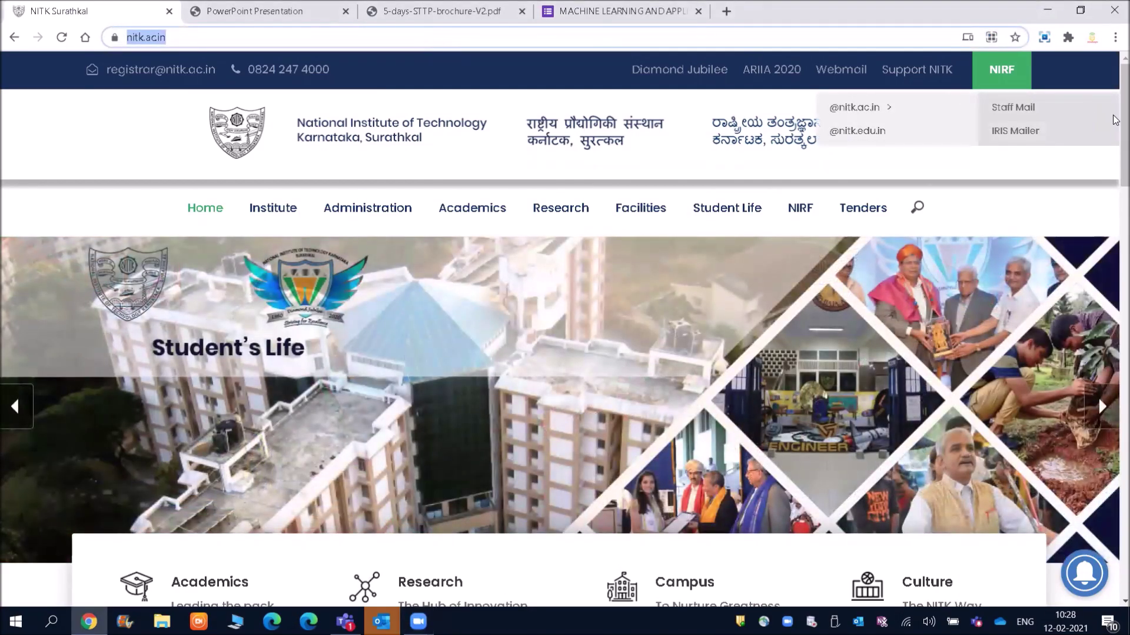
left_click(1115, 227)
left_click_drag(1115, 228, 1115, 330)
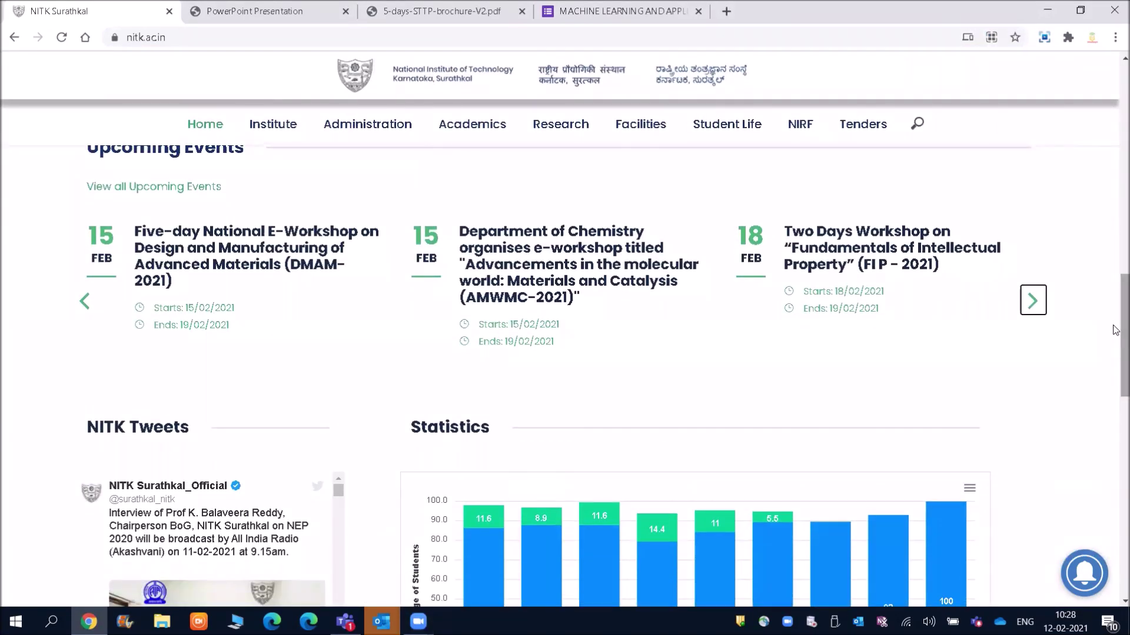
Step: Advance the Upcoming Events carousel three times to the Machine Learning workshop and open its brochure
left_click(1039, 304)
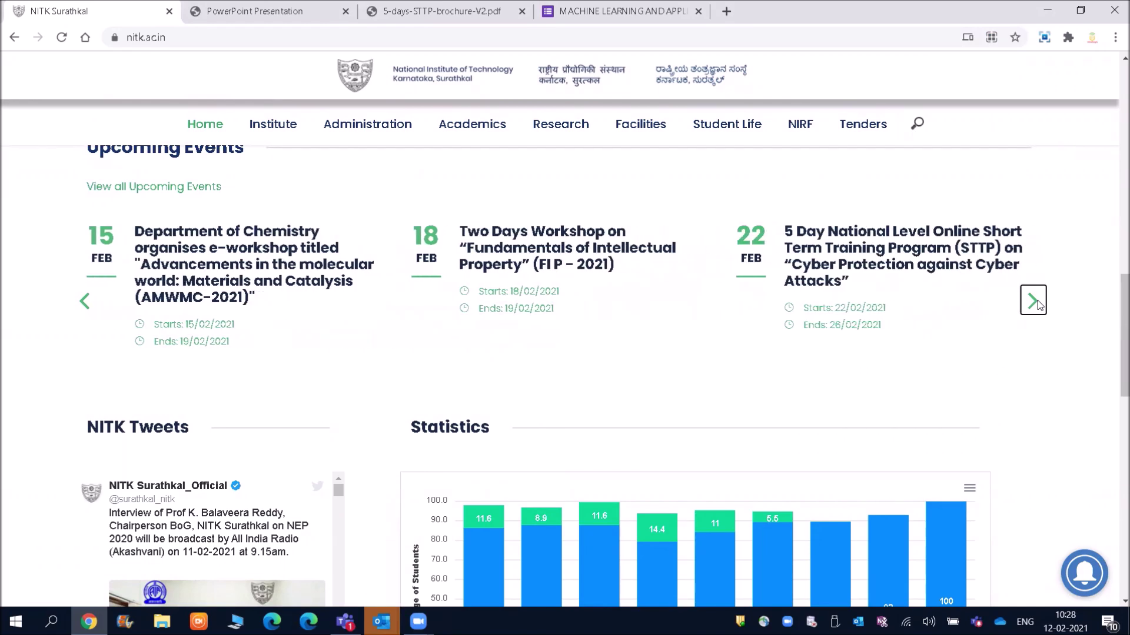
left_click(1038, 304)
left_click(1039, 304)
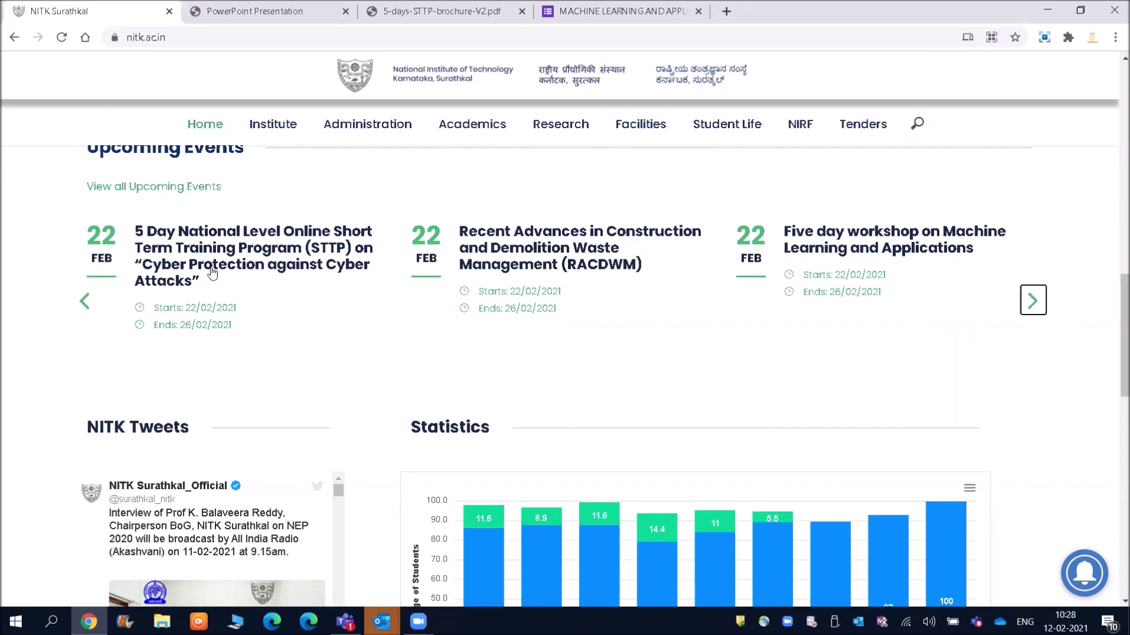
left_click(235, 8)
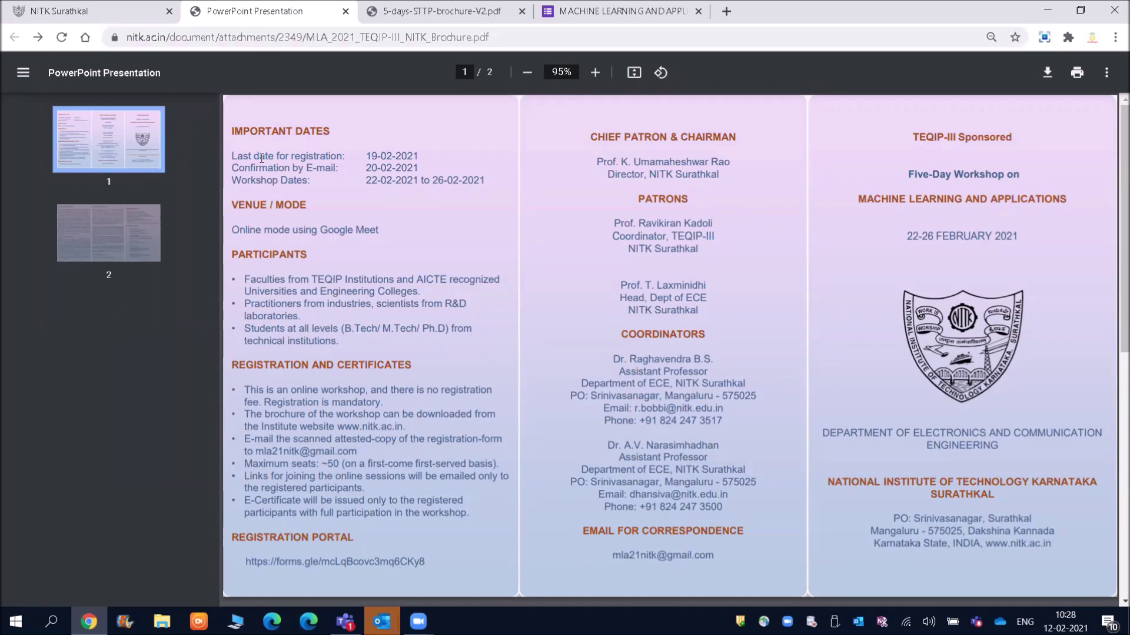
Step: Highlight the registration deadline, e-mail confirmation date, workshop dates and Google Meet venue lines
left_click_drag(235, 157, 417, 153)
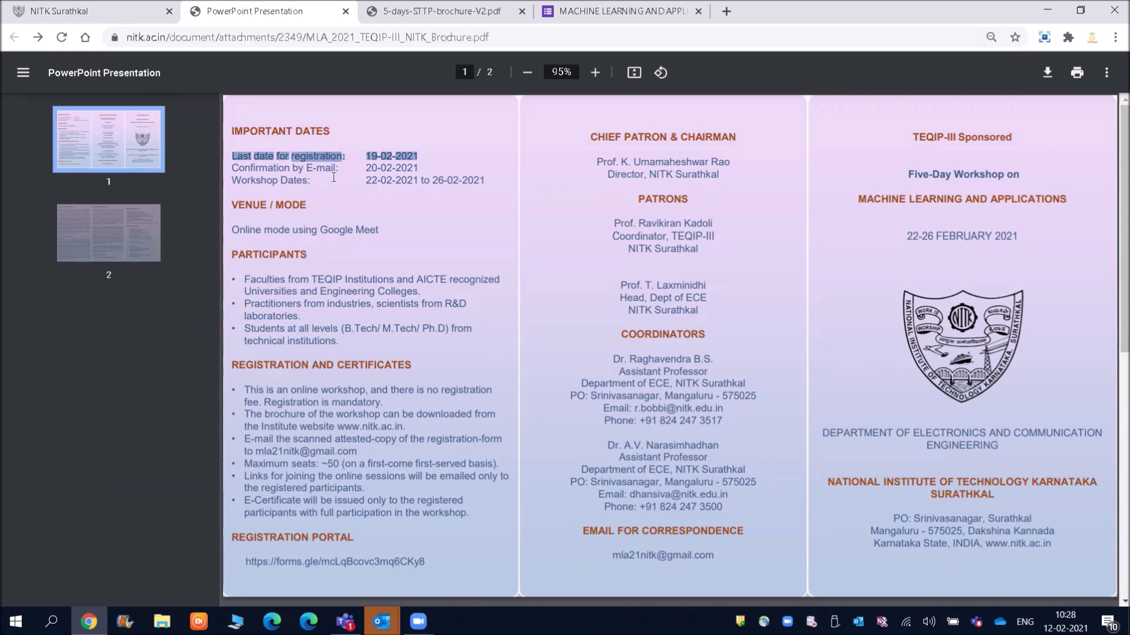
left_click(305, 173)
left_click_drag(234, 167, 419, 170)
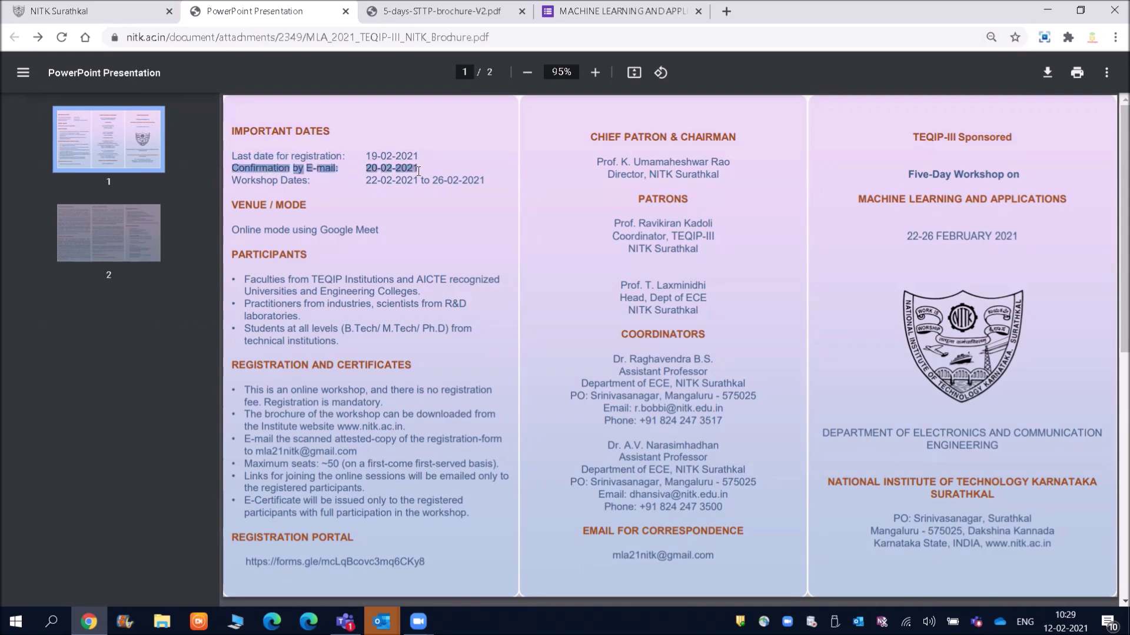
left_click(293, 196)
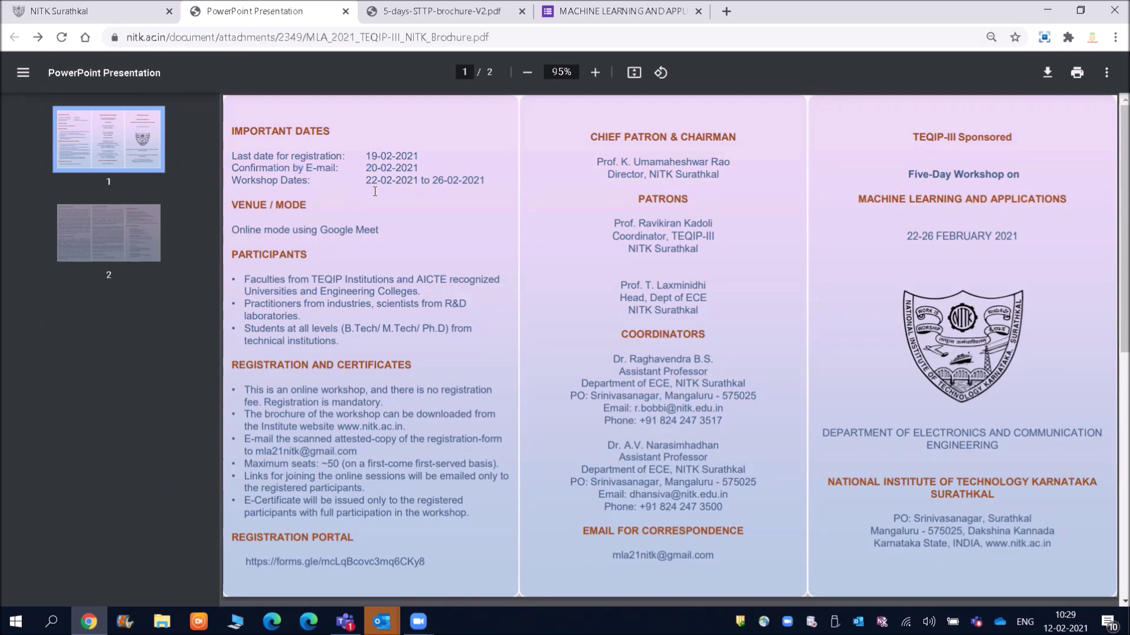
left_click_drag(364, 180, 488, 182)
left_click(434, 209)
left_click_drag(381, 231, 239, 231)
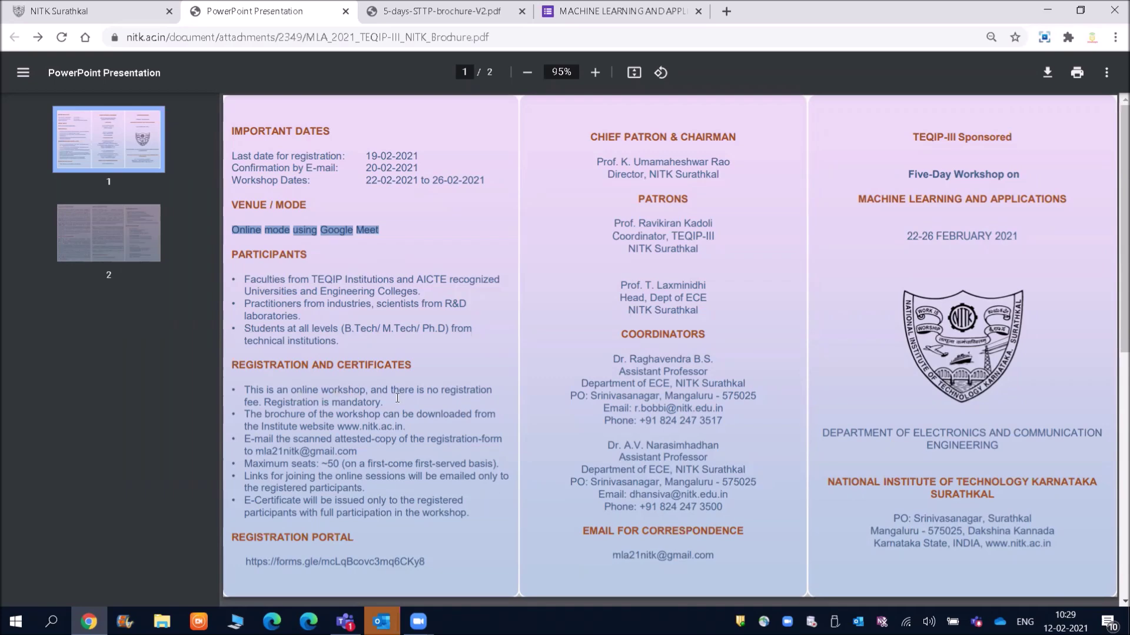
Step: Reset zoom to 95%, highlight the e-certificate eligibility bullet, and follow the forms.gle registration link
scroll(410, 399, "up", 2, "ctrl")
scroll(410, 398, "down", 3, "ctrl")
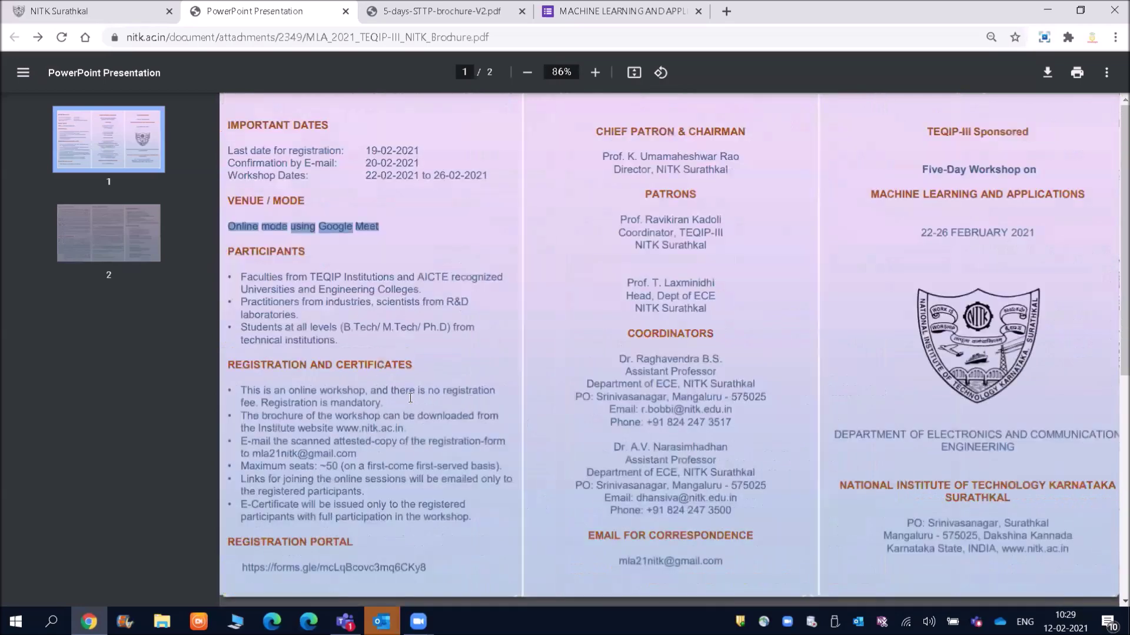
scroll(410, 399, "up", 2, "ctrl")
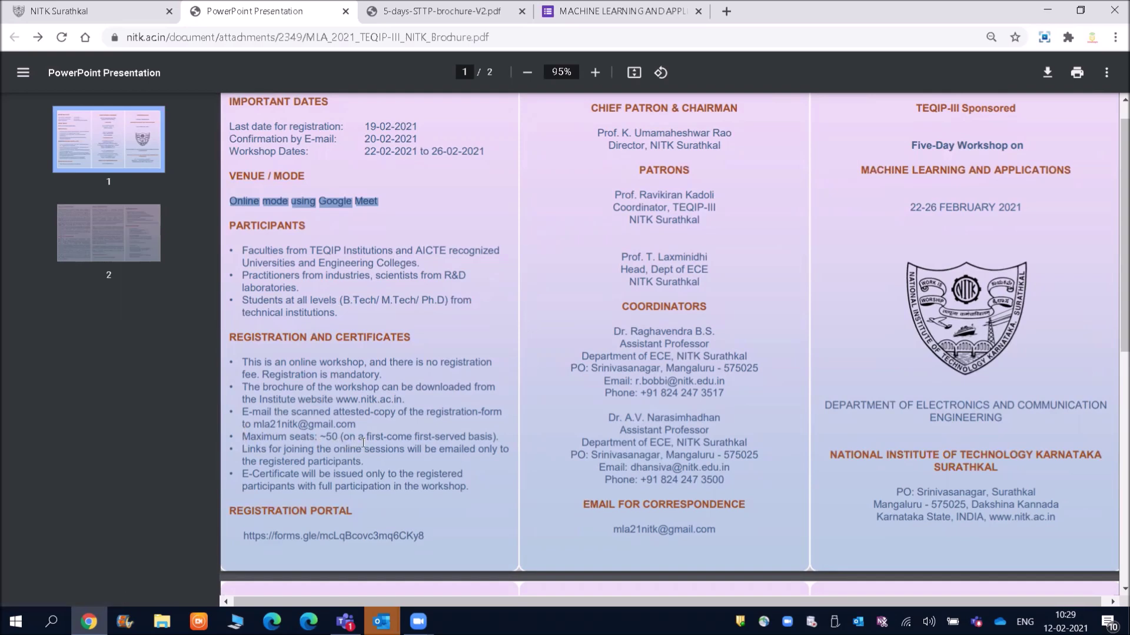
left_click(256, 474)
left_click_drag(255, 474, 473, 488)
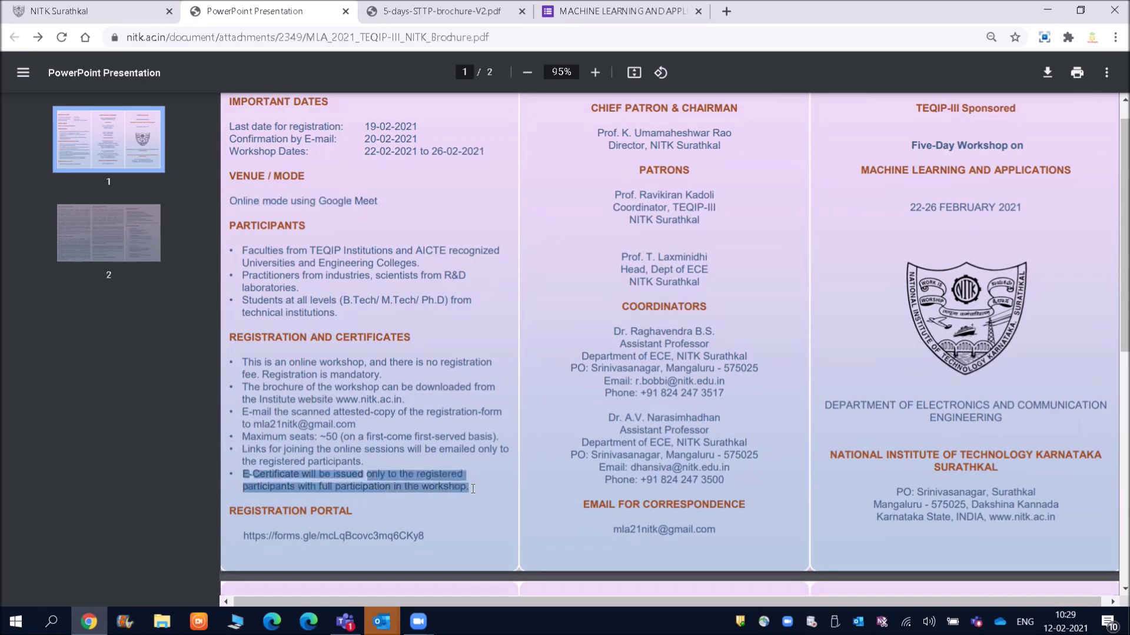
left_click(473, 489)
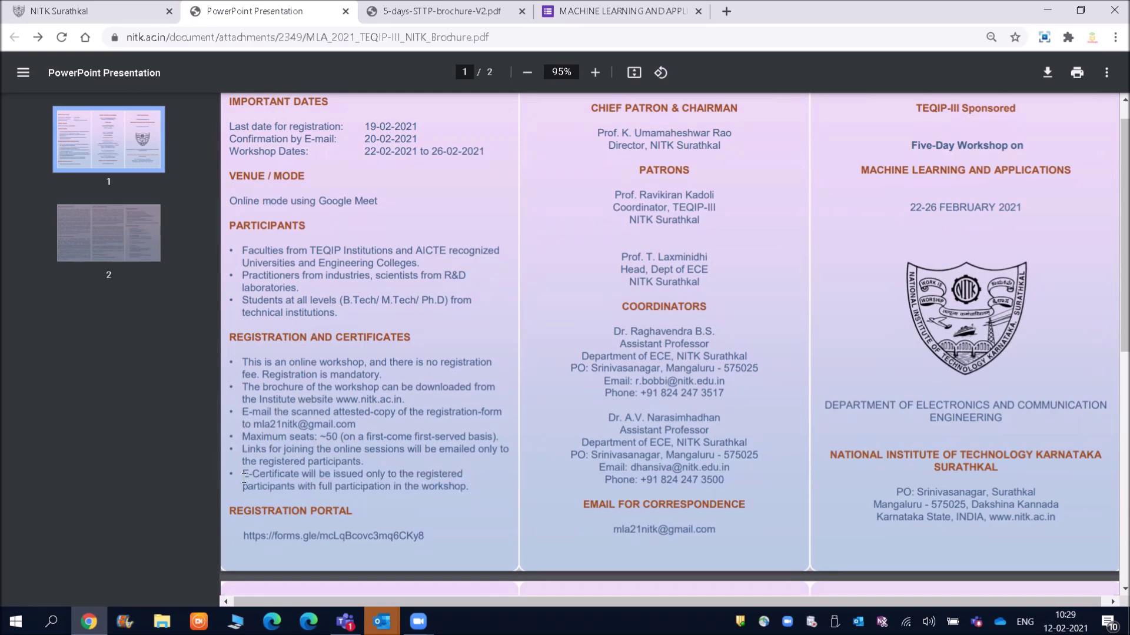
left_click_drag(241, 477, 453, 492)
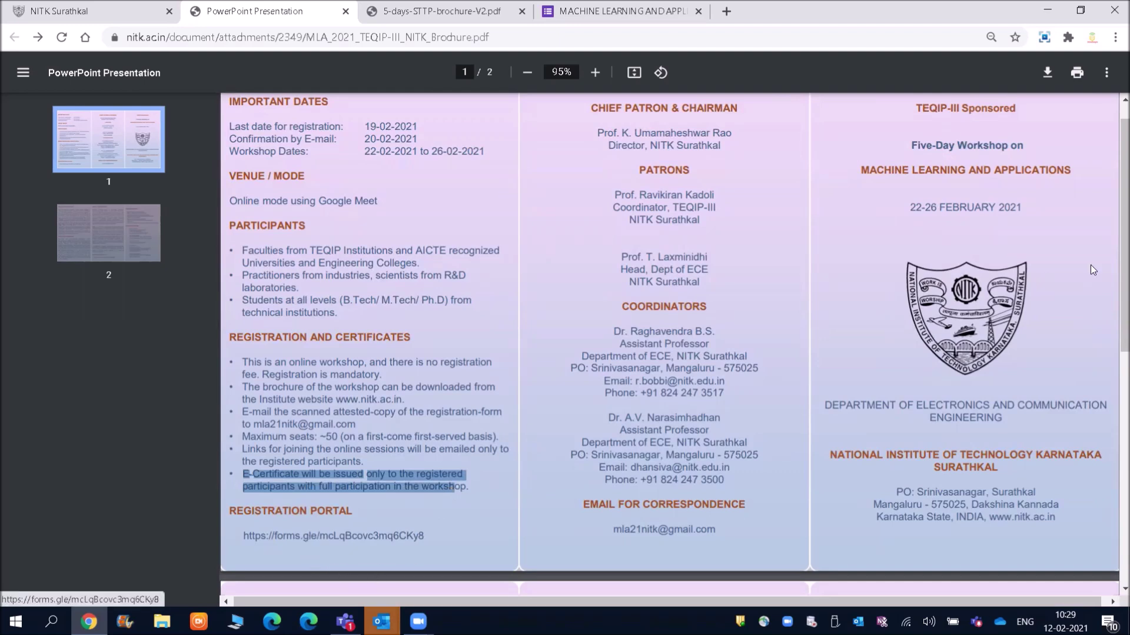
left_click_drag(1113, 314, 1114, 233)
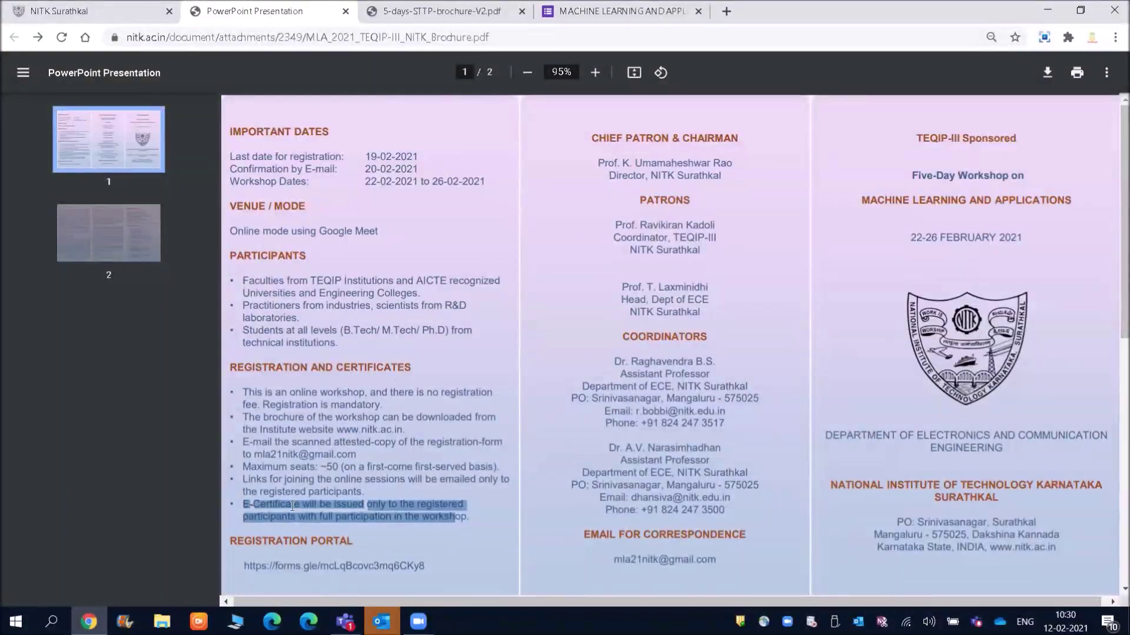
left_click(282, 574)
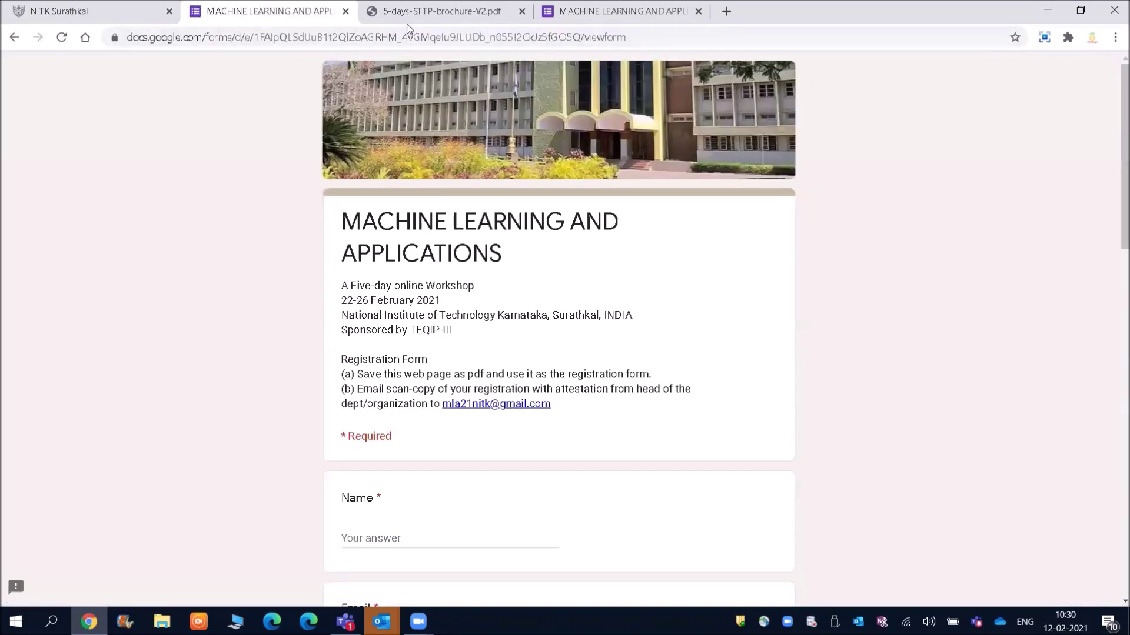
Step: In the 5-days-STTP brochure, highlight the Cyber Protection title and the 22nd - 26th February 2021 dates
left_click(412, 12)
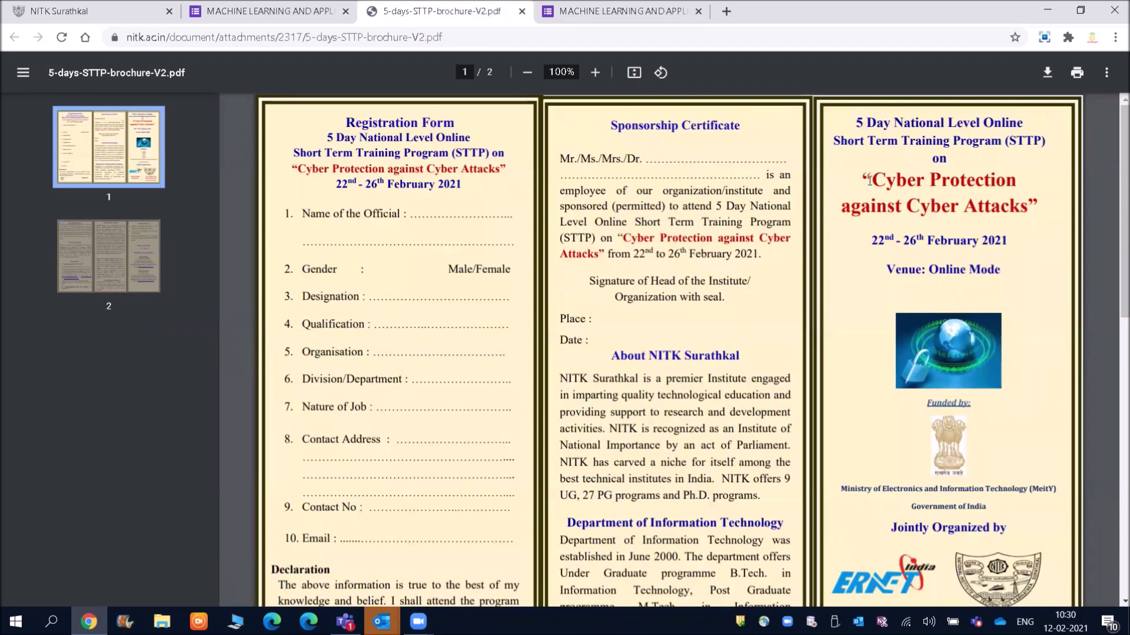
left_click_drag(863, 180, 1031, 212)
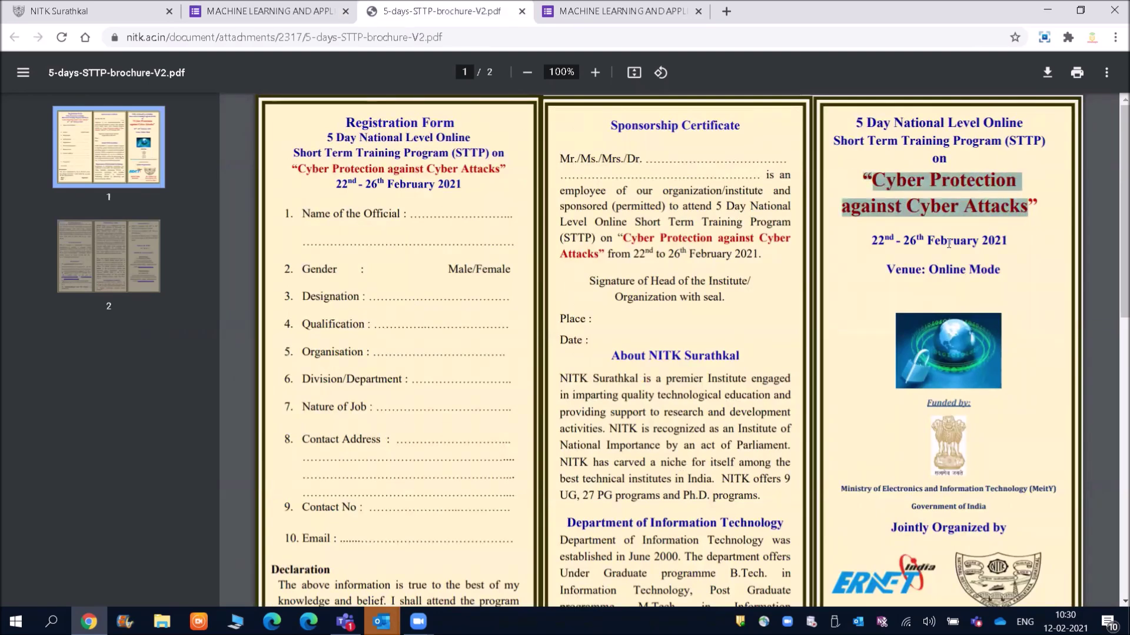
left_click(913, 253)
left_click_drag(870, 240, 1009, 240)
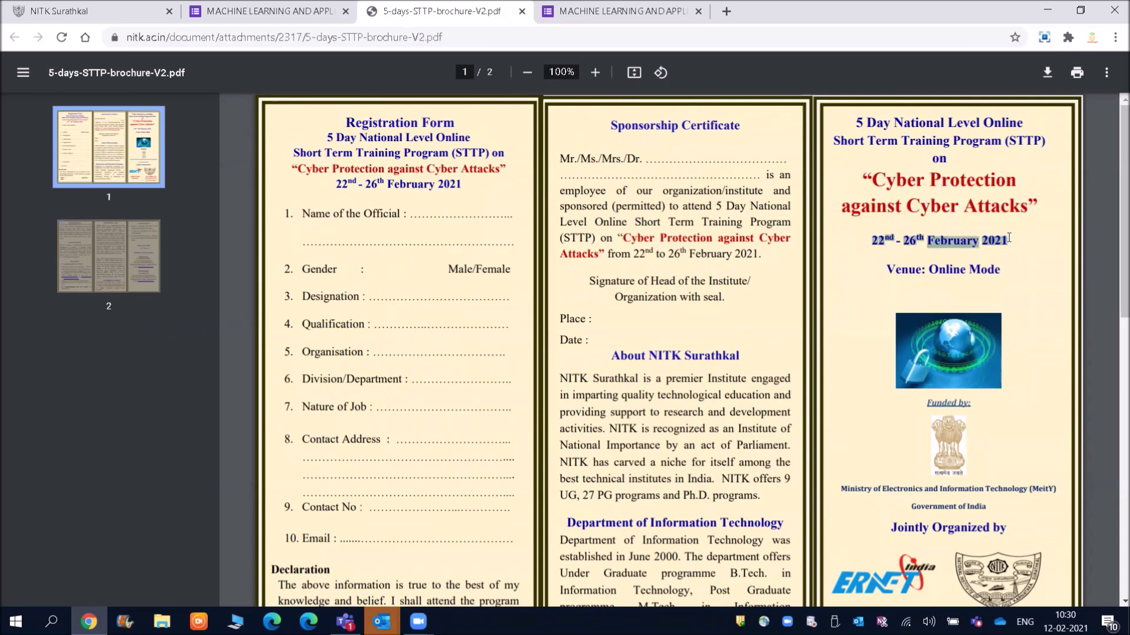
left_click(933, 259)
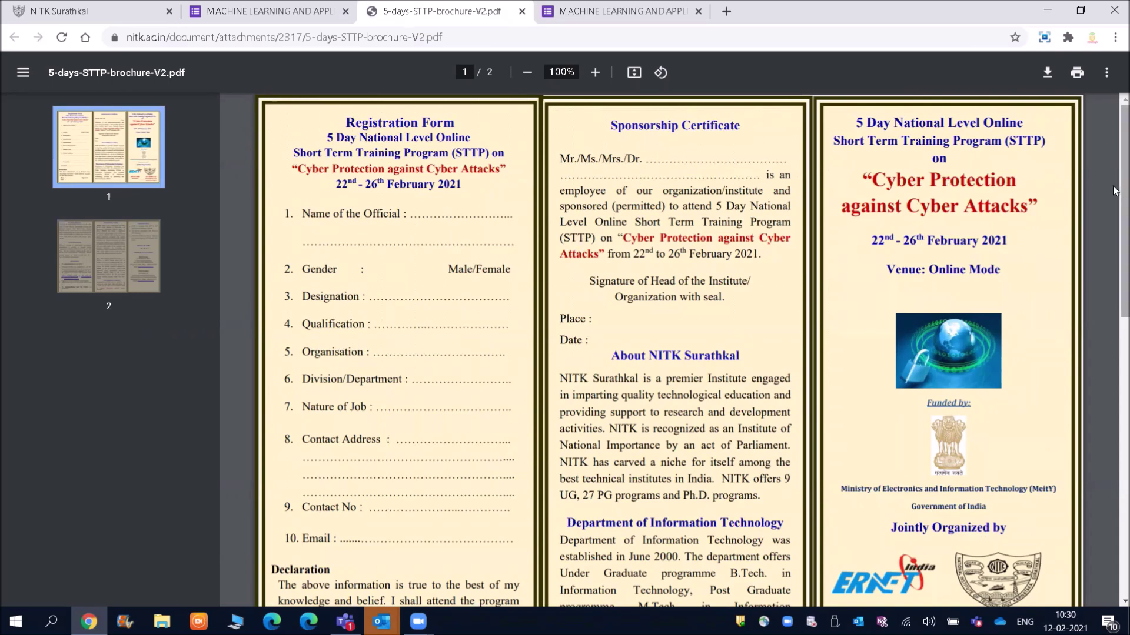
mouse_move(1113, 190)
left_mouse_down()
mouse_move(1114, 227)
mouse_move(1113, 191)
left_mouse_up()
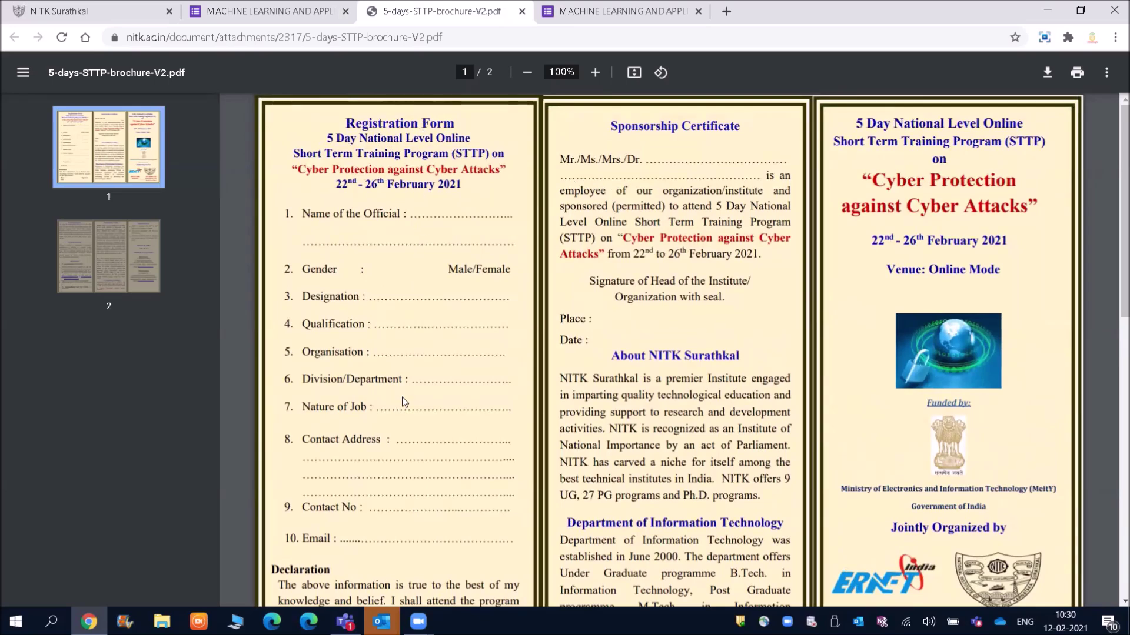
Step: Scroll to the brochure's page 2, highlight the participation certificate sentence, and scroll back up
left_click(274, 9)
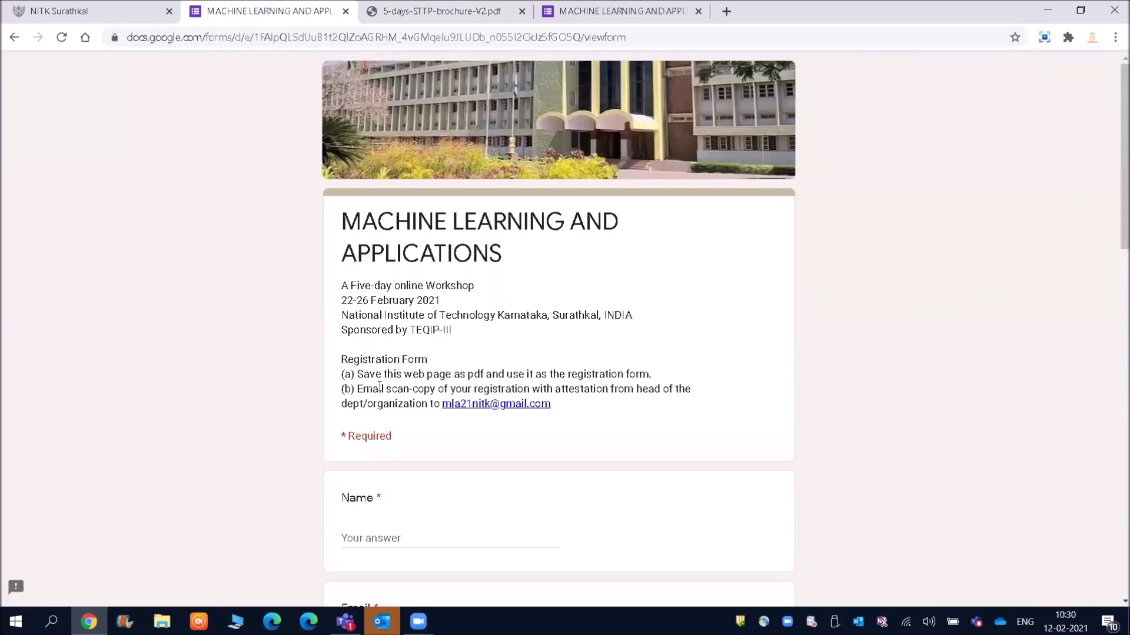
left_click(376, 12)
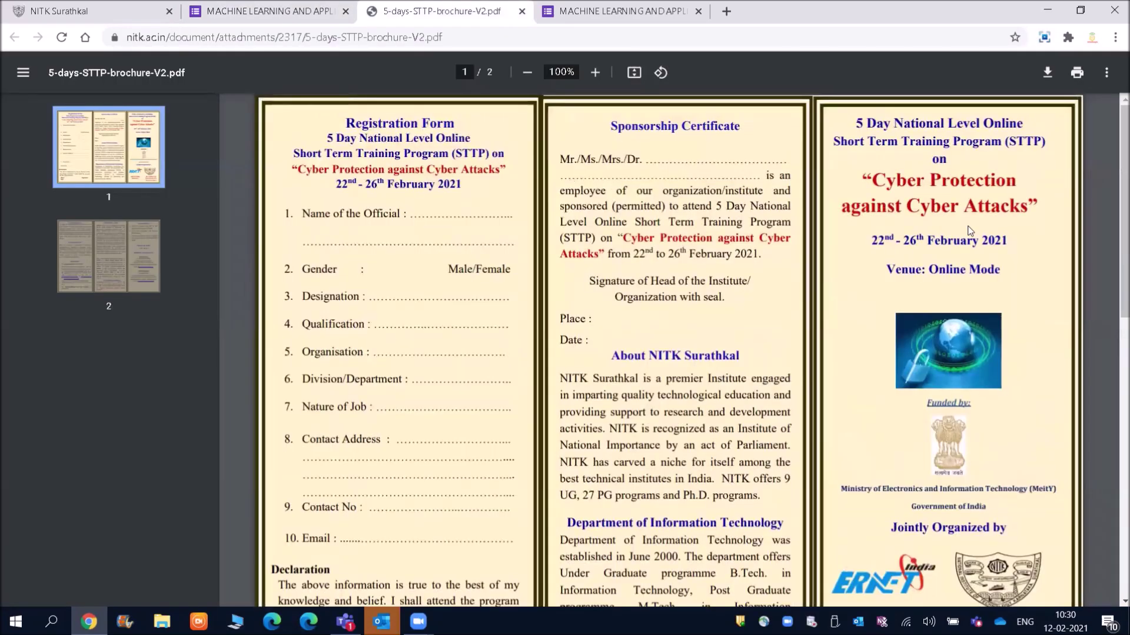
left_click_drag(1115, 182, 1114, 461)
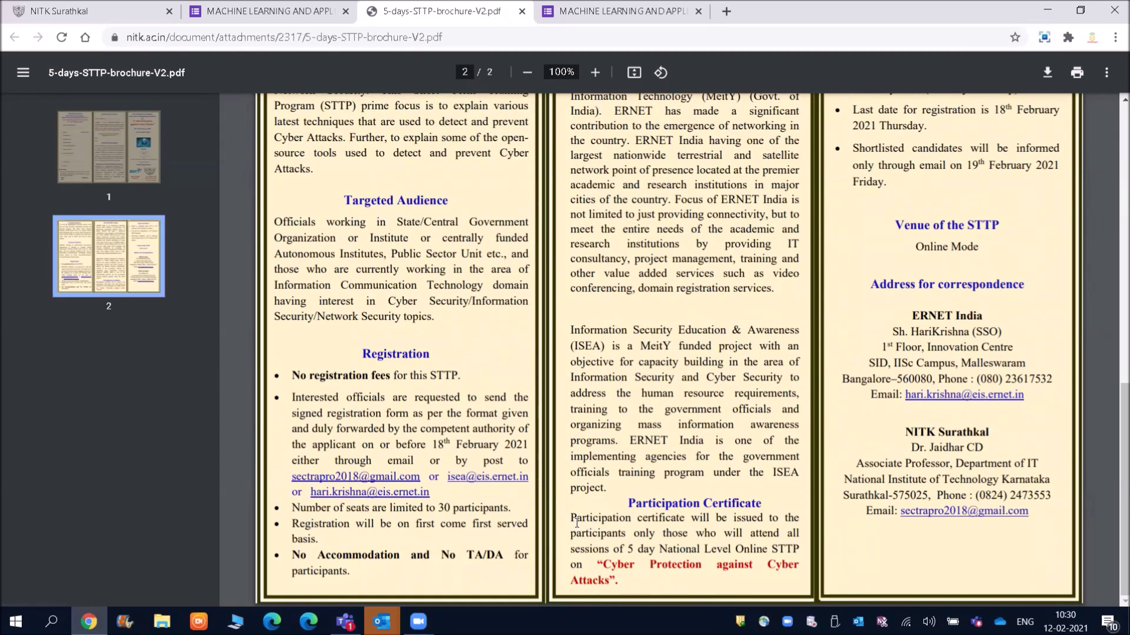
left_click_drag(574, 525, 729, 525)
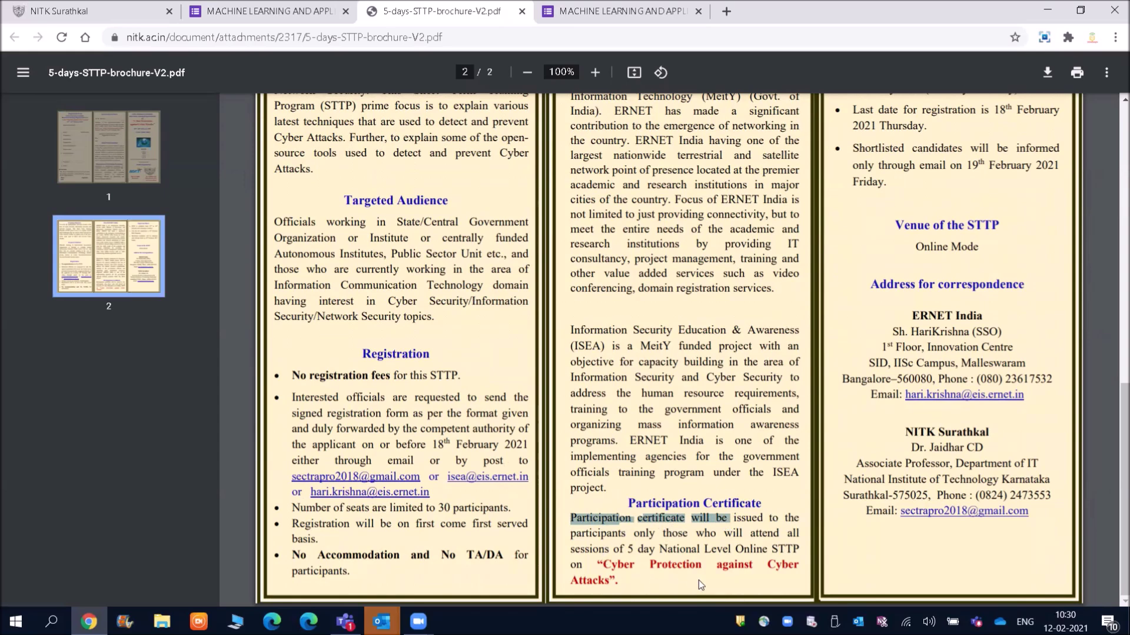
left_click_drag(1120, 471, 1115, 153)
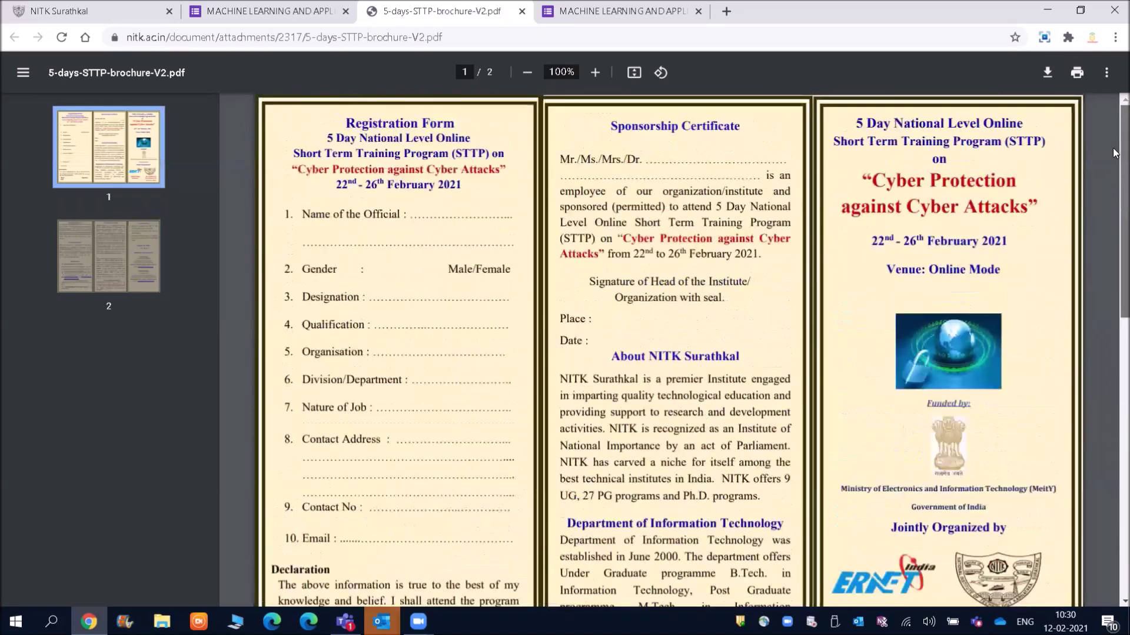
Step: Dismiss the autofill suggestions and type the applicant's full name in the Name field
left_click(204, 7)
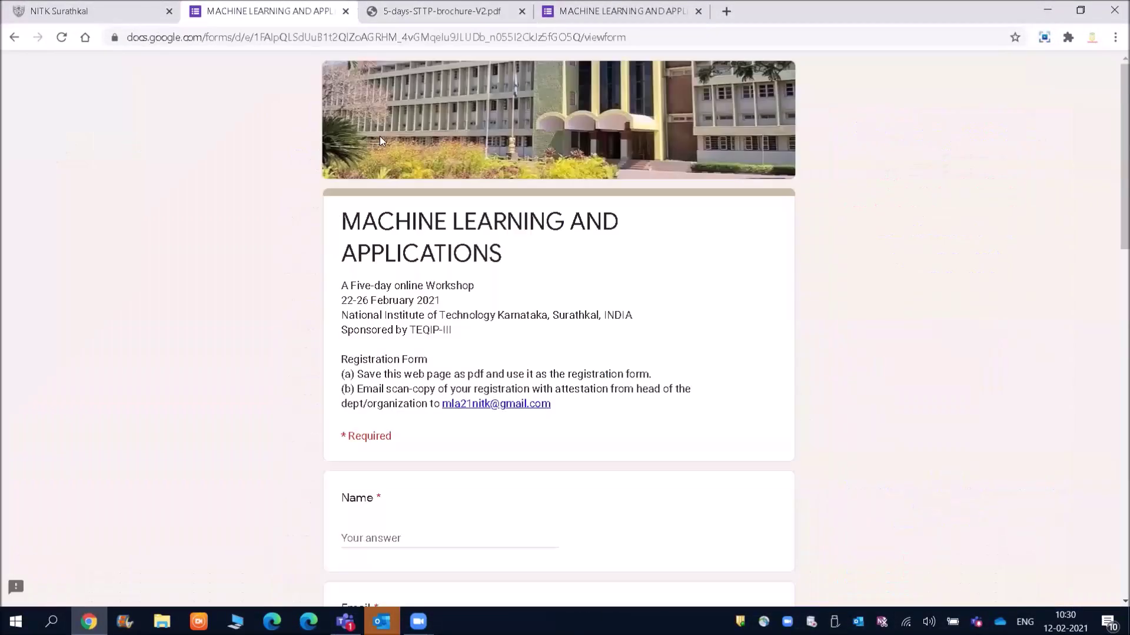
scroll(1114, 161, "down", 5)
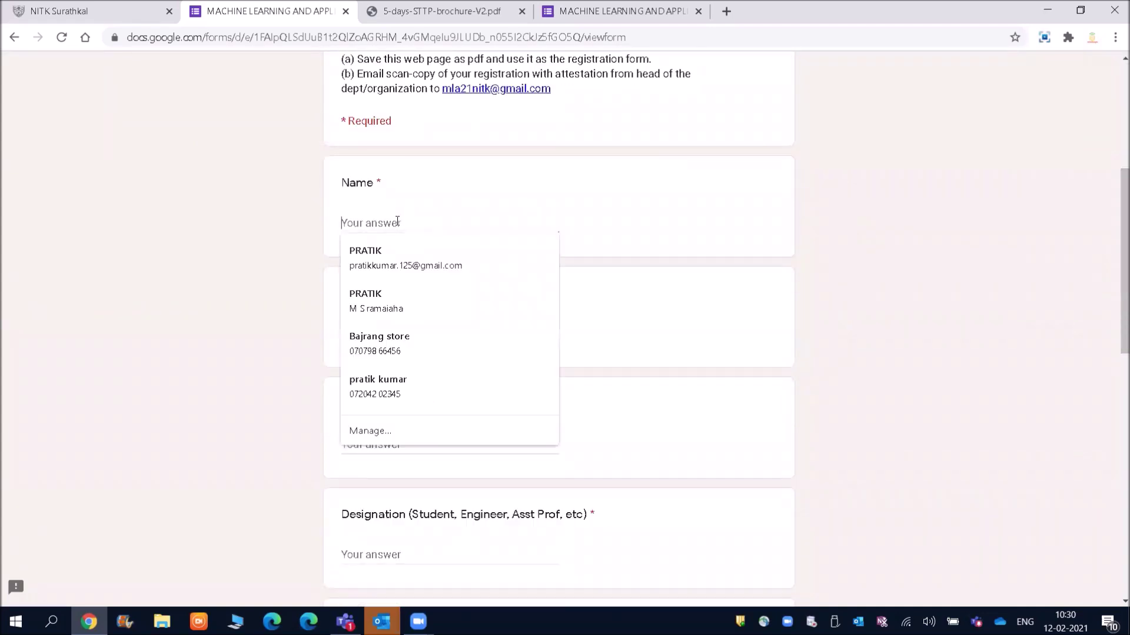
left_click(510, 353)
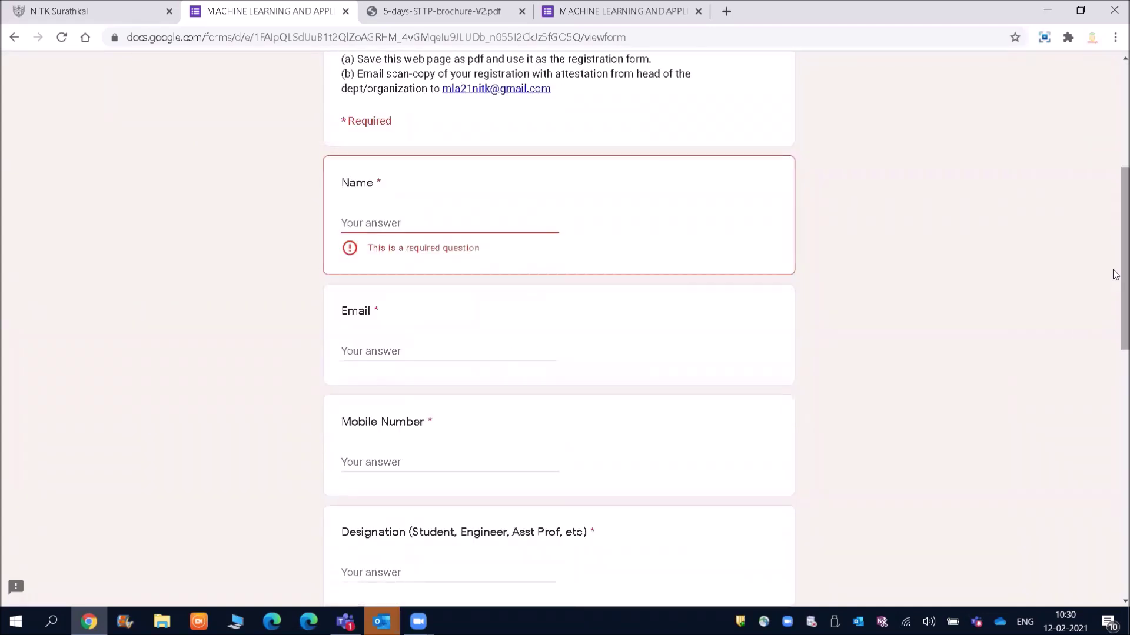
mouse_move(1115, 282)
left_mouse_down()
mouse_move(1115, 370)
mouse_move(1115, 282)
left_mouse_up()
left_click(383, 138)
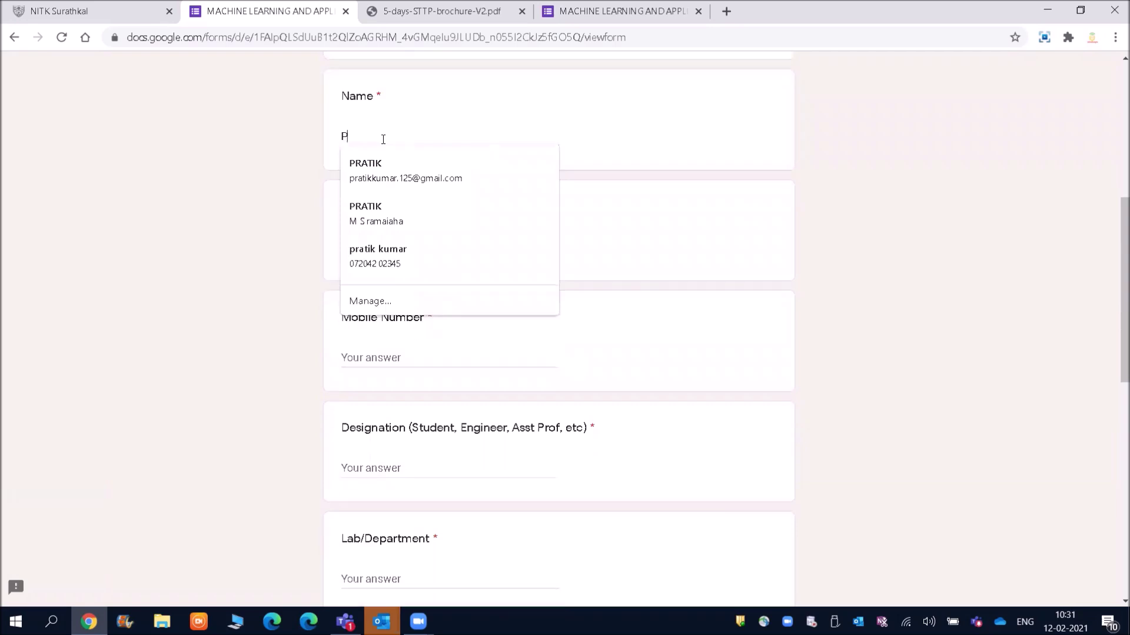
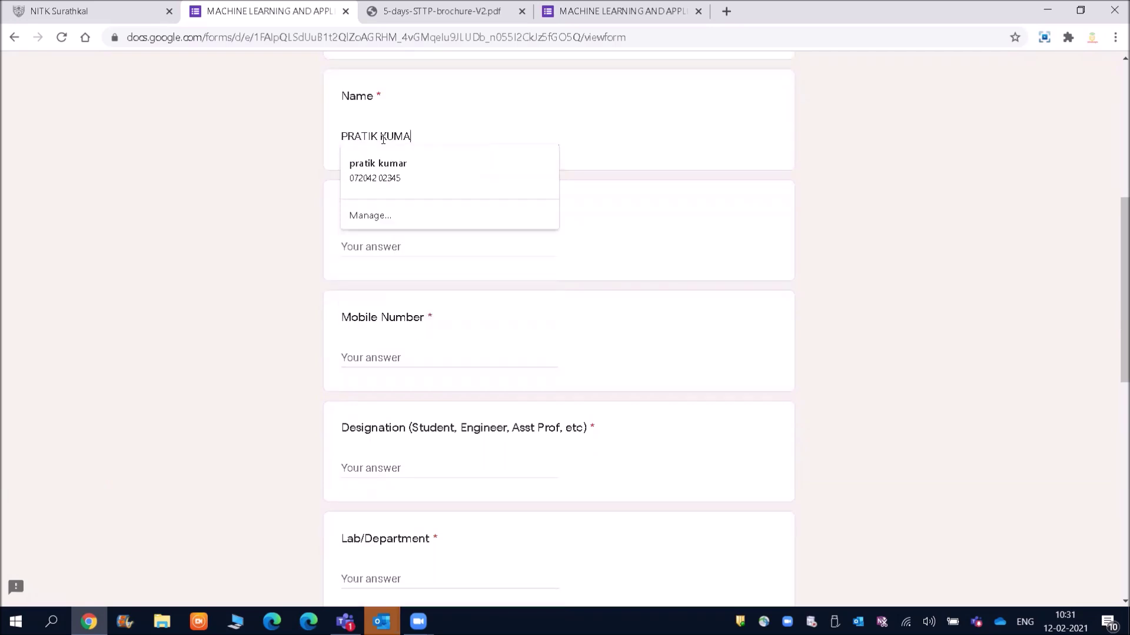
left_click(488, 238)
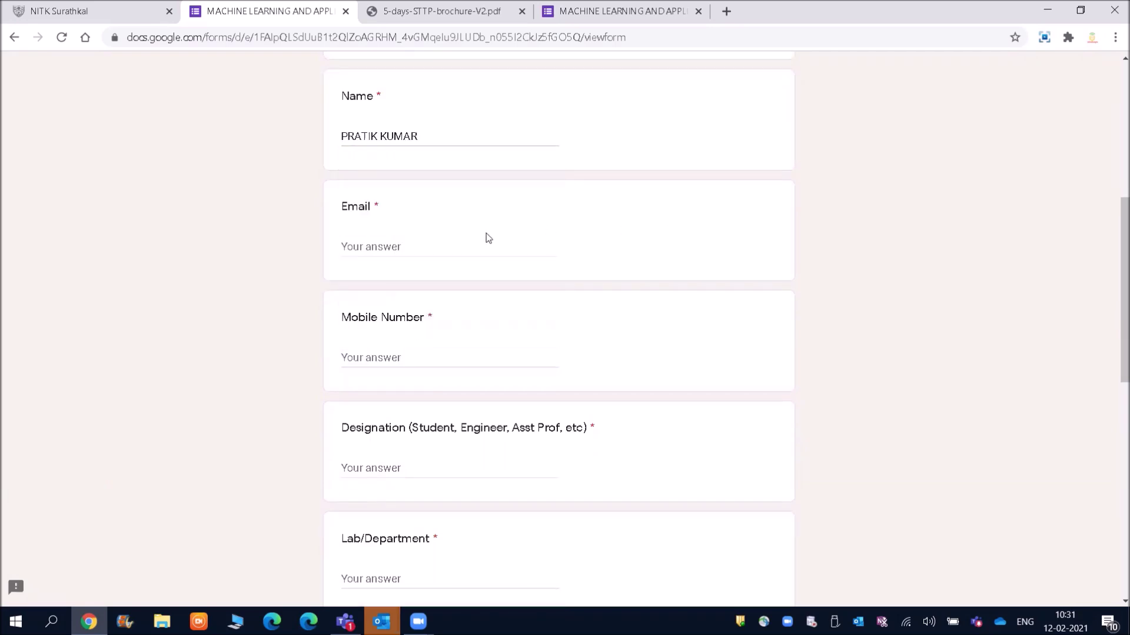
Step: Fill the e-mail from a saved entry and replace the mobile number with the applicant's number
left_click(373, 245)
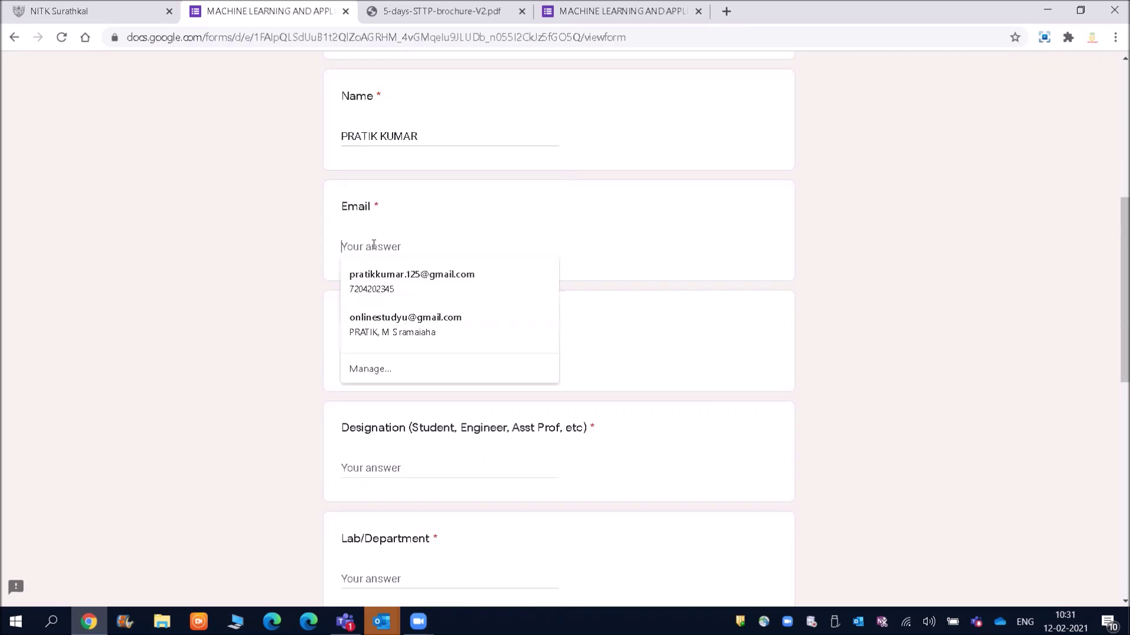
type("pra")
left_click(386, 280)
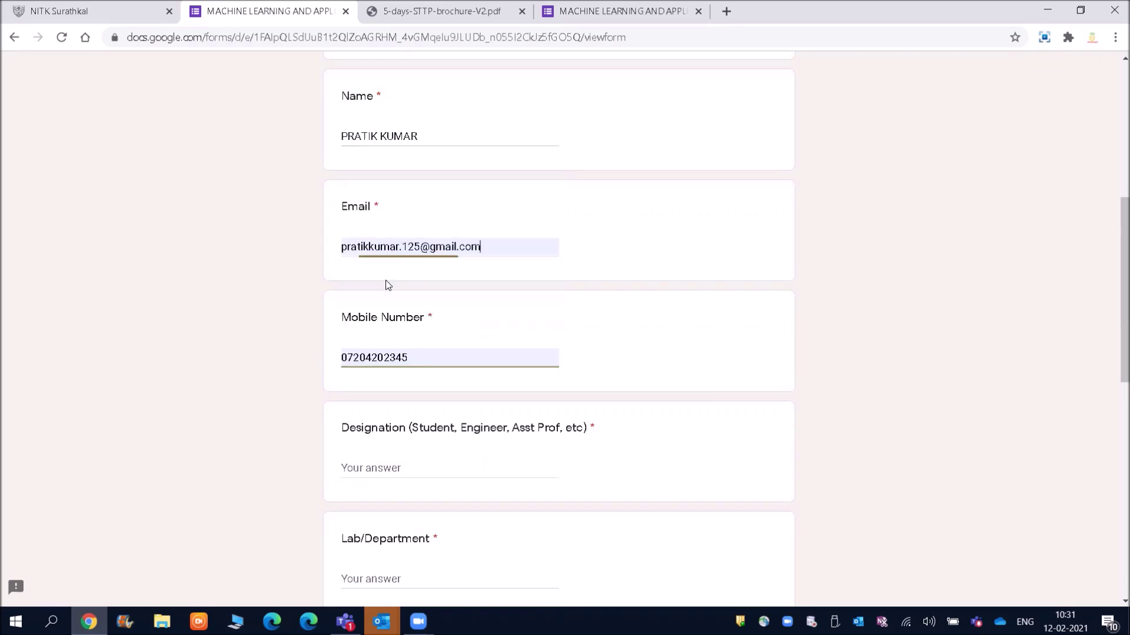
left_click(442, 360)
left_click_drag(441, 351, 329, 354)
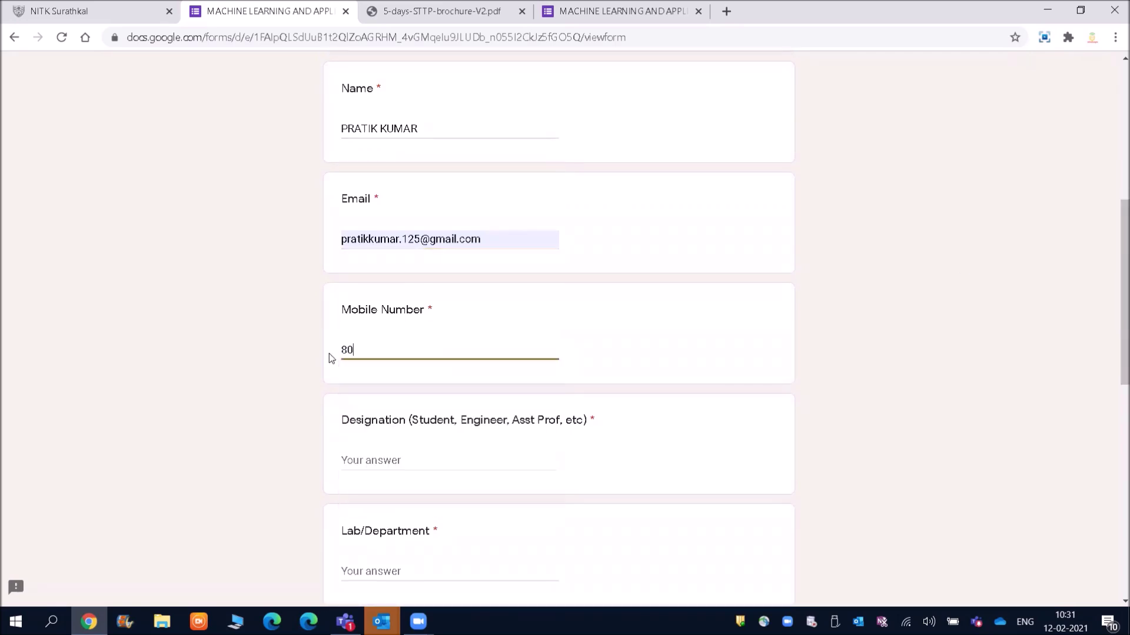
Step: Enter Engineer as Designation and Software development as Lab/Department
left_click_drag(1122, 231, 1121, 297)
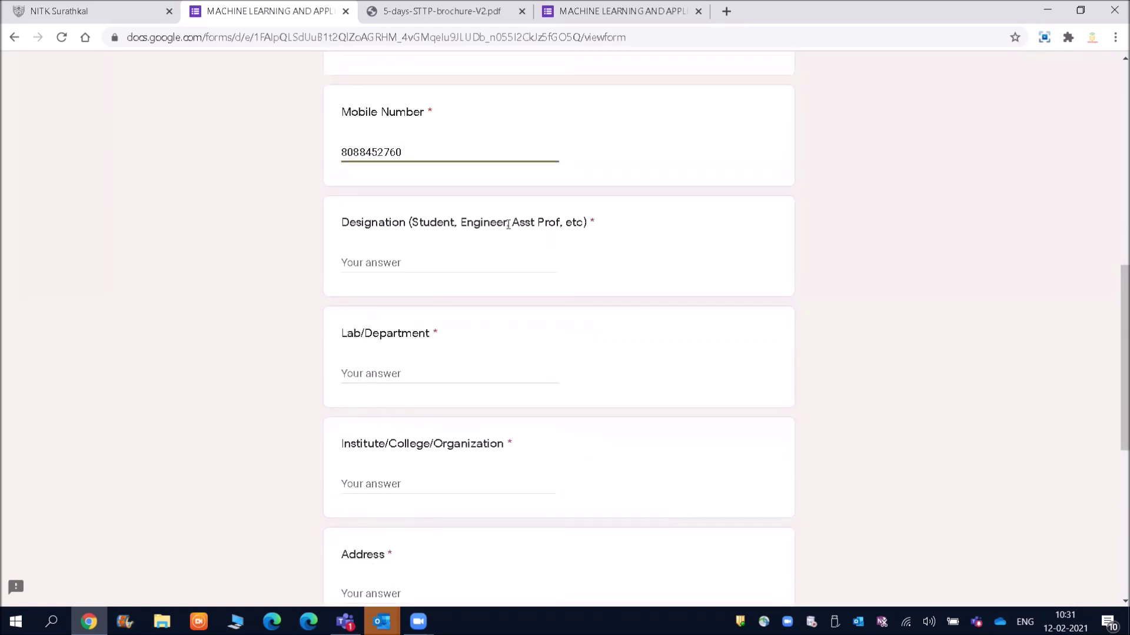
type("Engin")
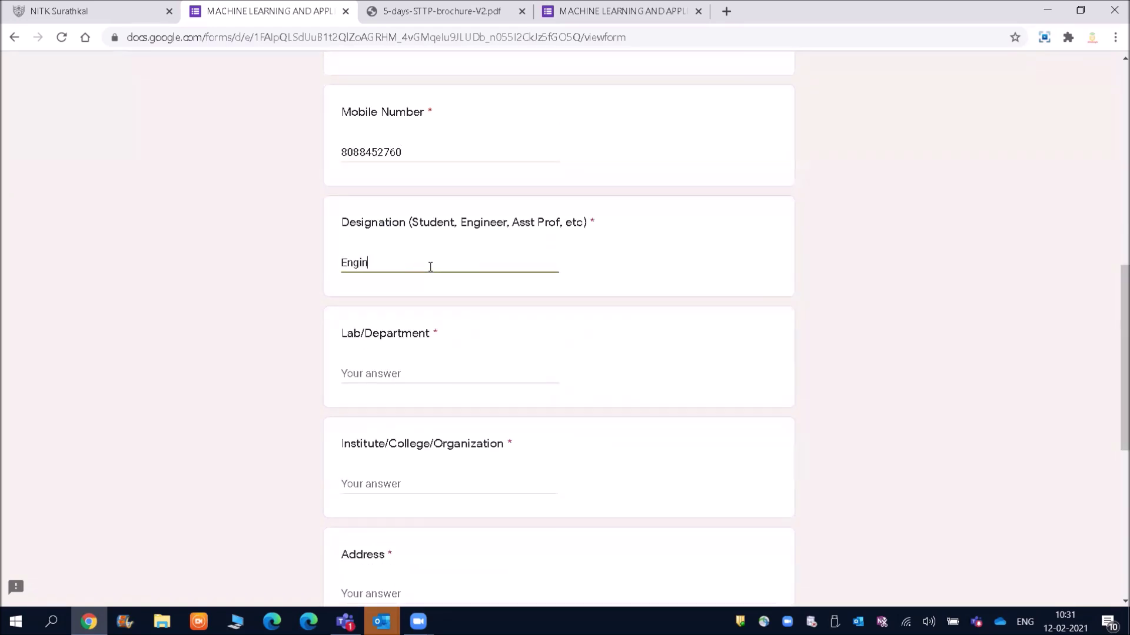
type("eer")
left_click(391, 367)
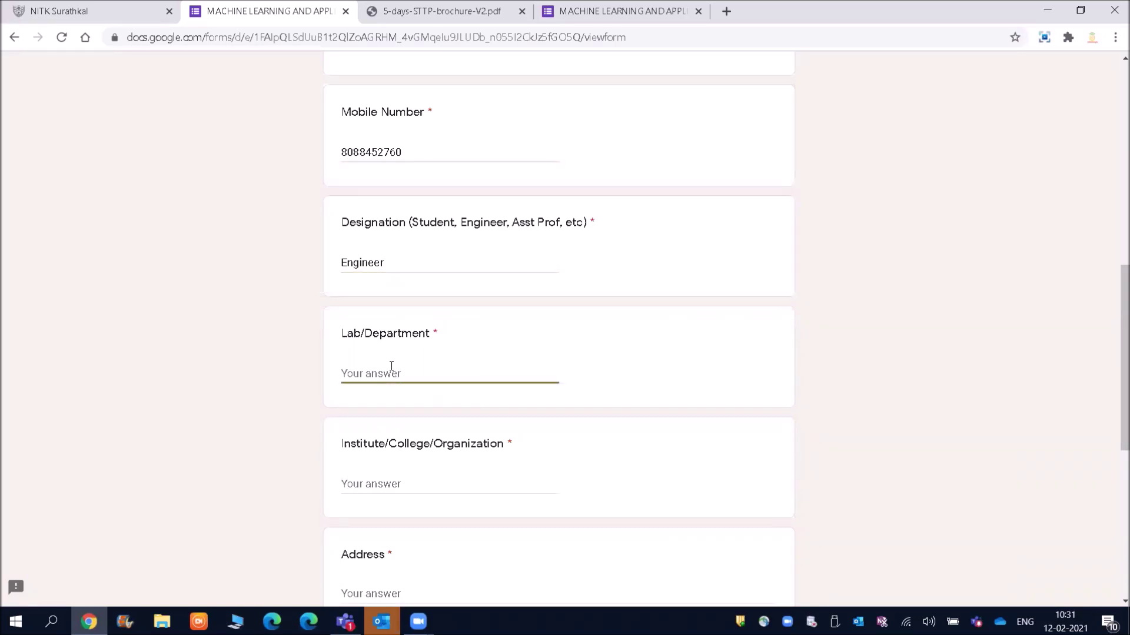
type("Sp")
type("ftware development")
Step: Clear stray text in the Institute/Organization field and begin typing Larsen and turbo
left_click_drag(1115, 343, 1115, 397)
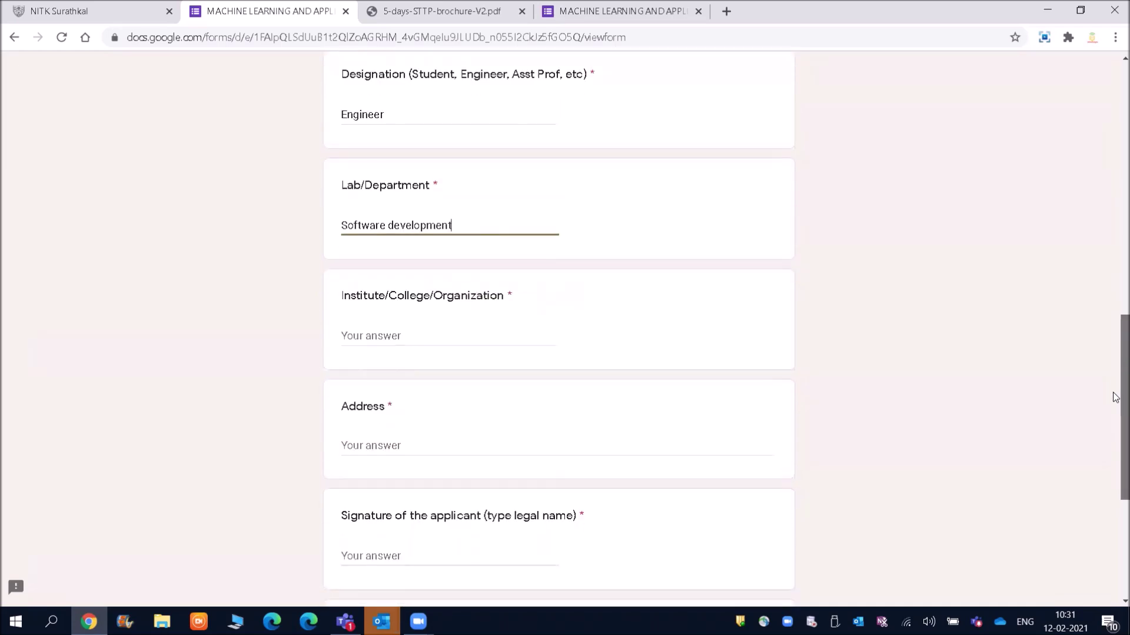
scroll(1115, 397, "down", 1)
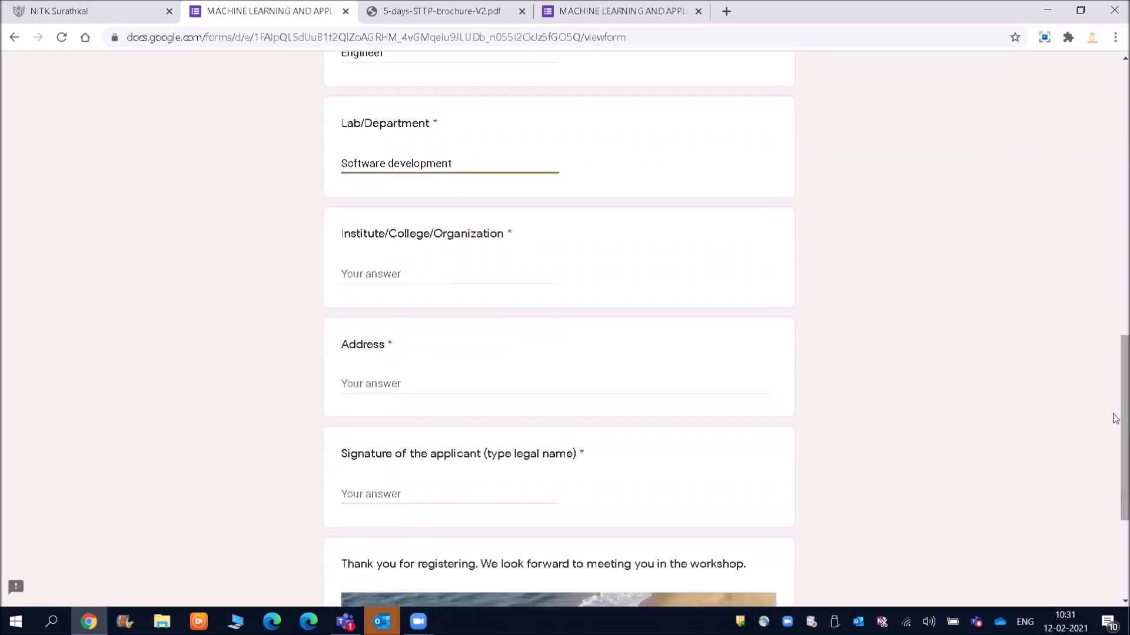
left_click(391, 276)
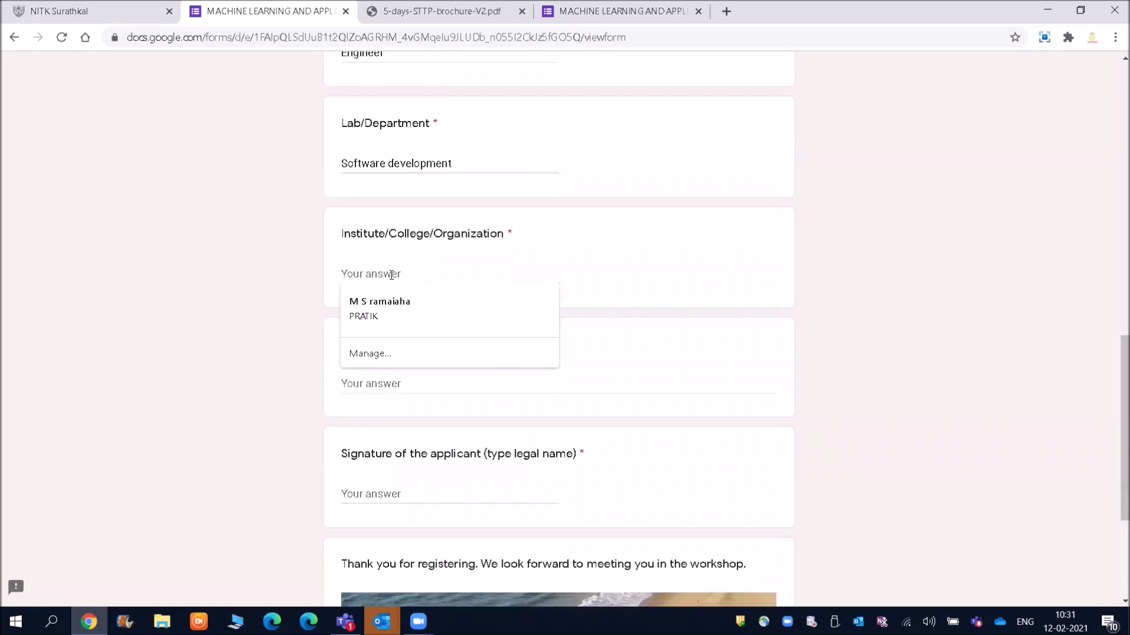
type("NONE")
key("BackSpace")
key("BackSpace")
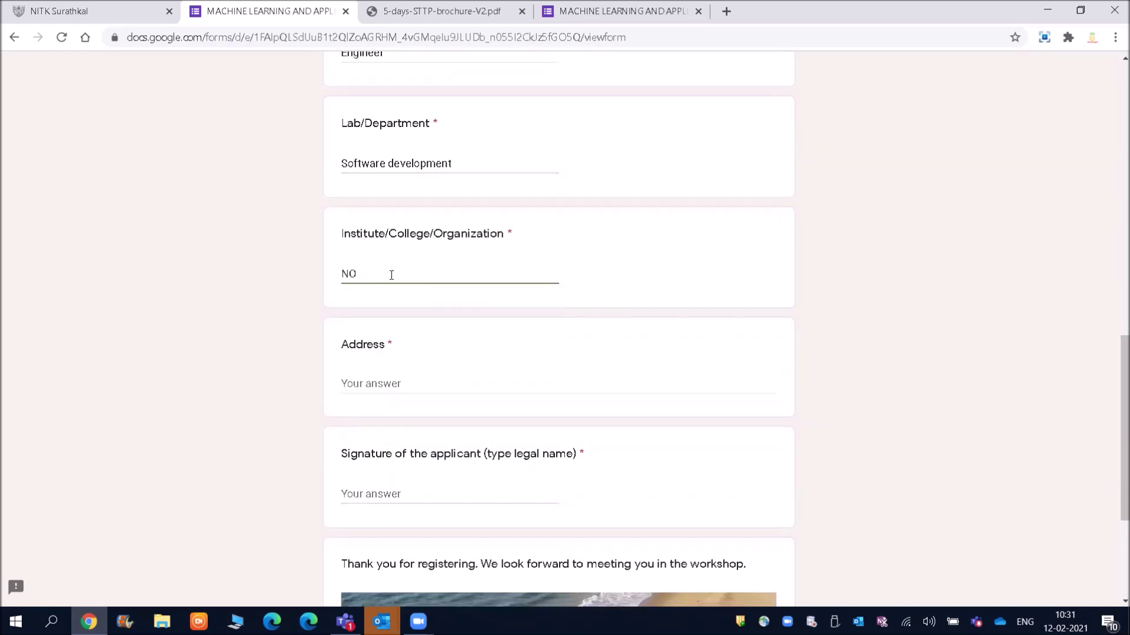
key("BackSpace")
key("BackSpace")
type("Larsen and")
type(" turn")
Step: Enter the applicant's address and sign with their full name in capital letters
left_click_drag(1116, 401, 1116, 437)
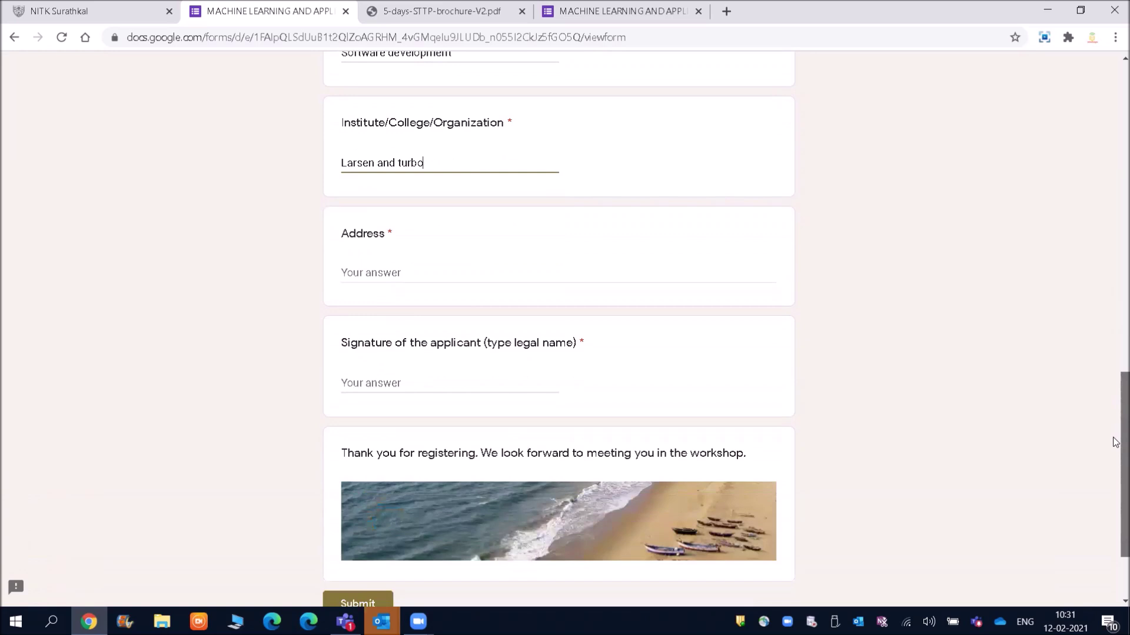
left_click(375, 273)
type("Bnag")
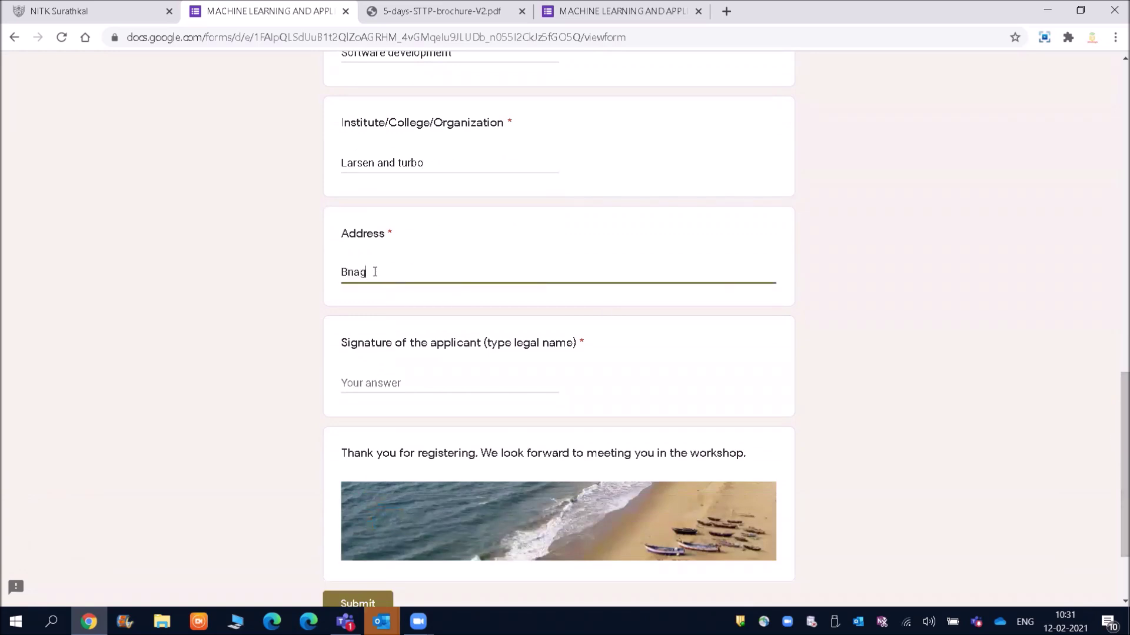
type("alore -560094")
left_click(505, 383)
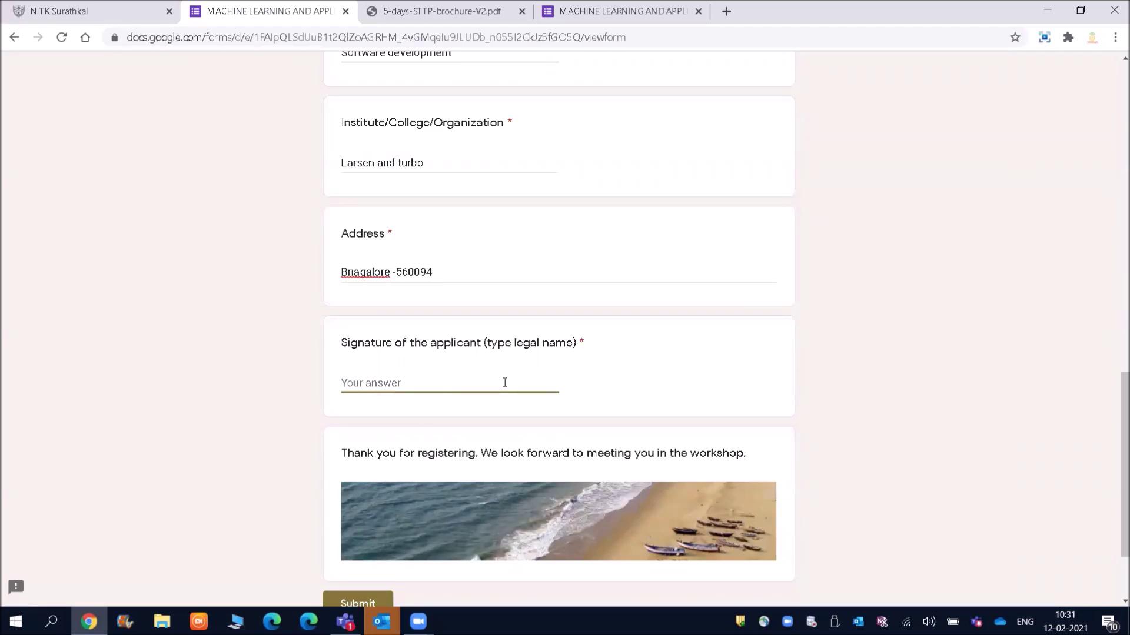
left_click(379, 381)
key("BackSpace")
type("K")
Step: Submit the registration form and switch to the Cyber Protection brochure PDF
left_click_drag(1115, 417, 1114, 455)
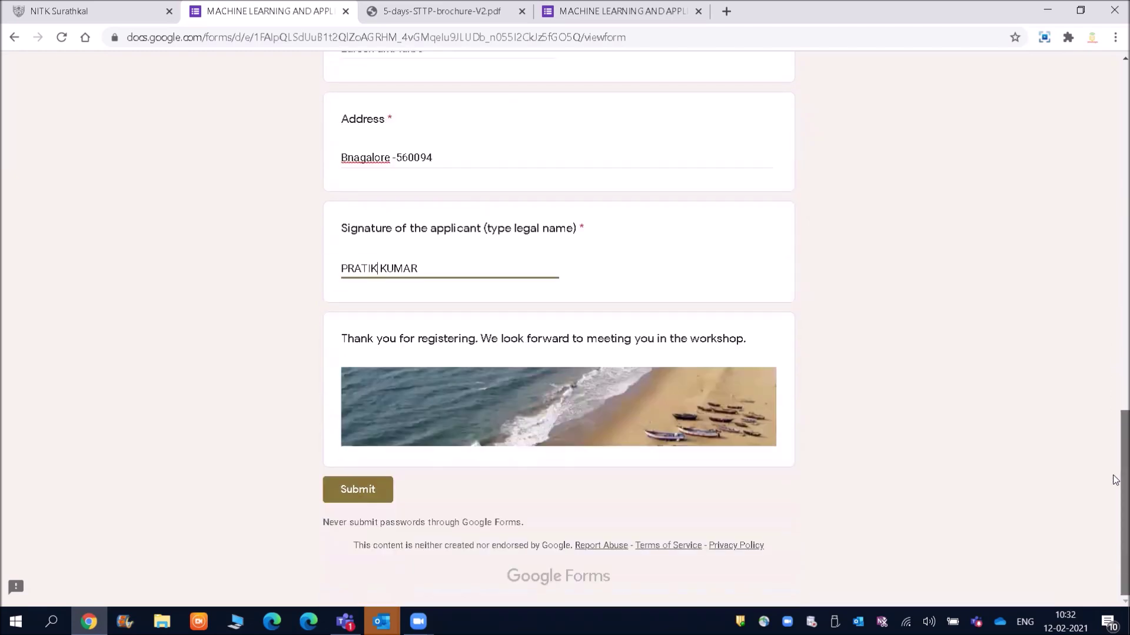
left_click(362, 492)
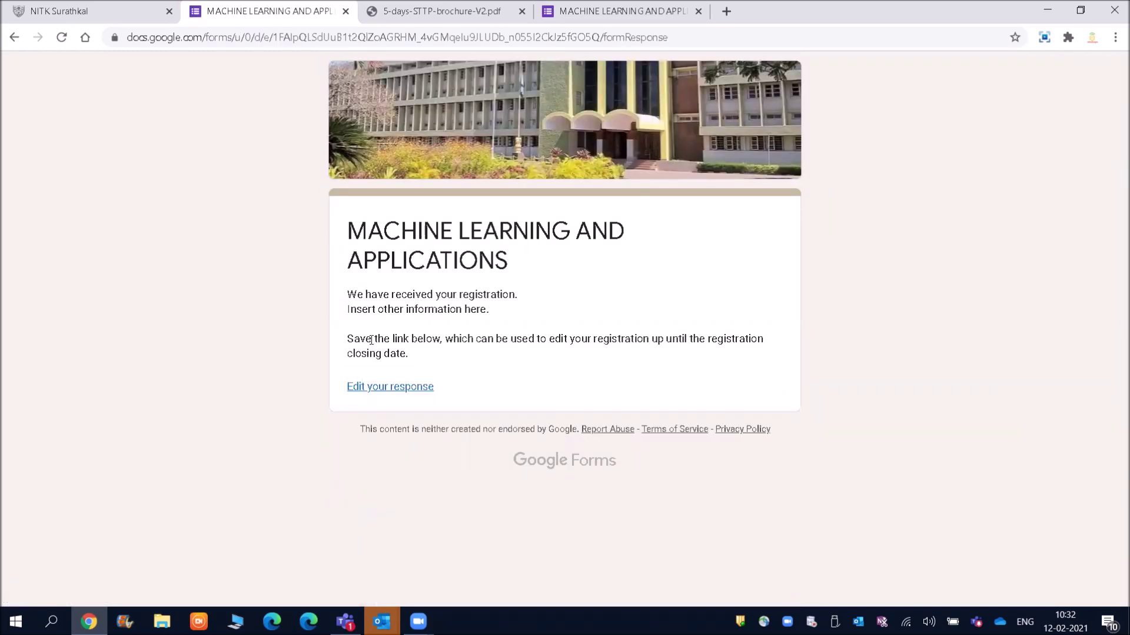
left_click(421, 22)
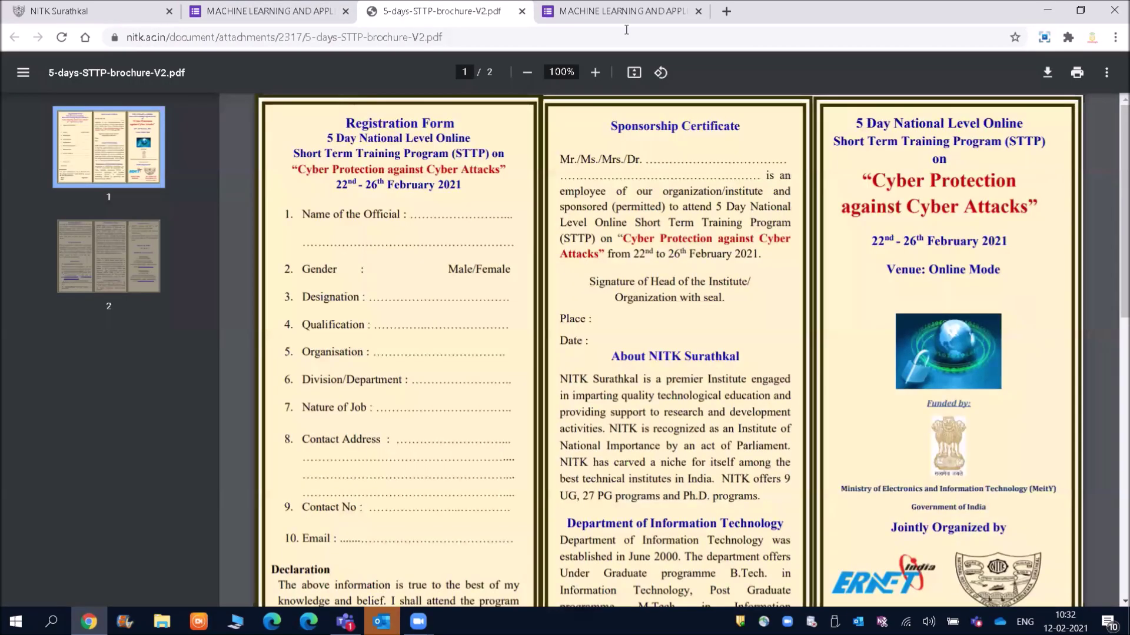
Step: Browse pages 1 and 2 of the Cyber Protection brochure, then reopen the Machine Learning confirmation tab
left_click_drag(1116, 165, 1115, 457)
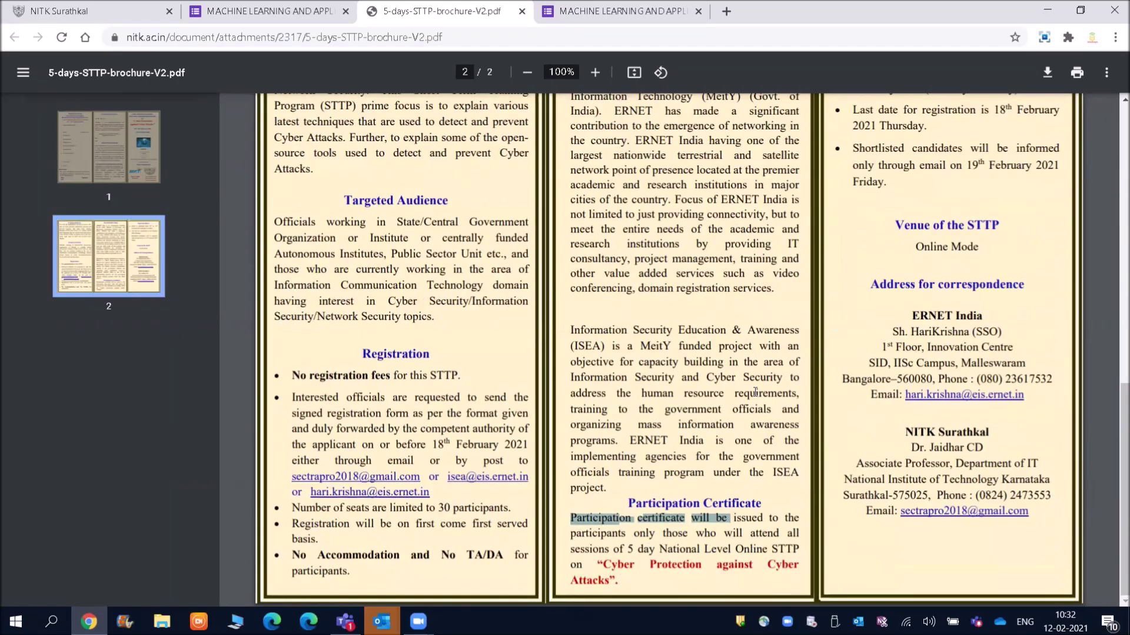
left_click_drag(1115, 461, 1114, 141)
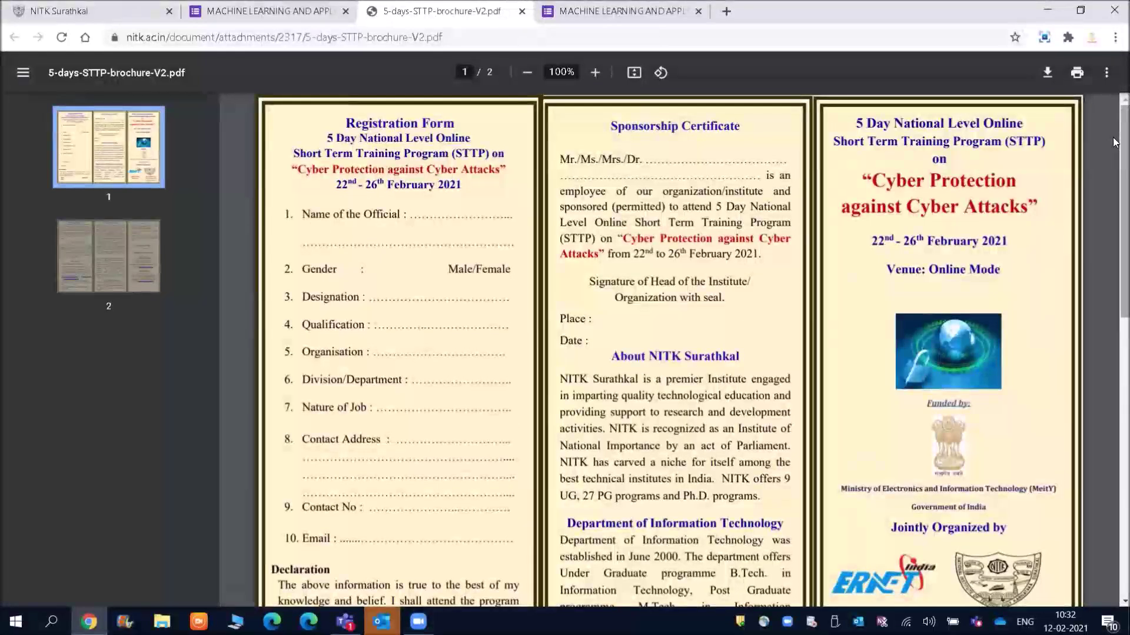
left_click(106, 250)
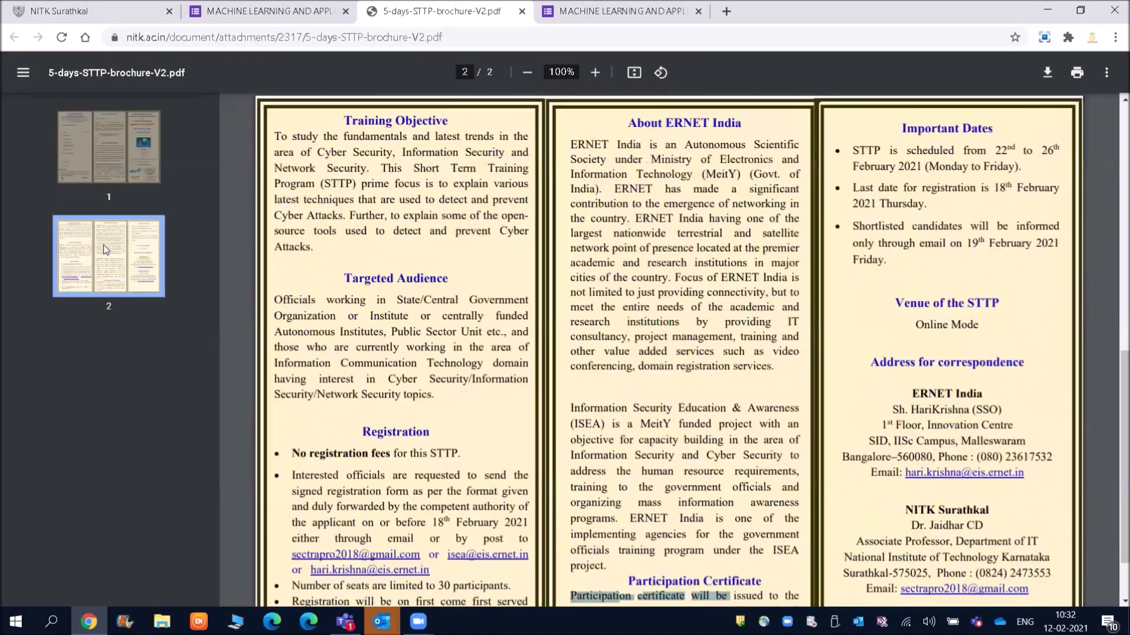
left_click(83, 180)
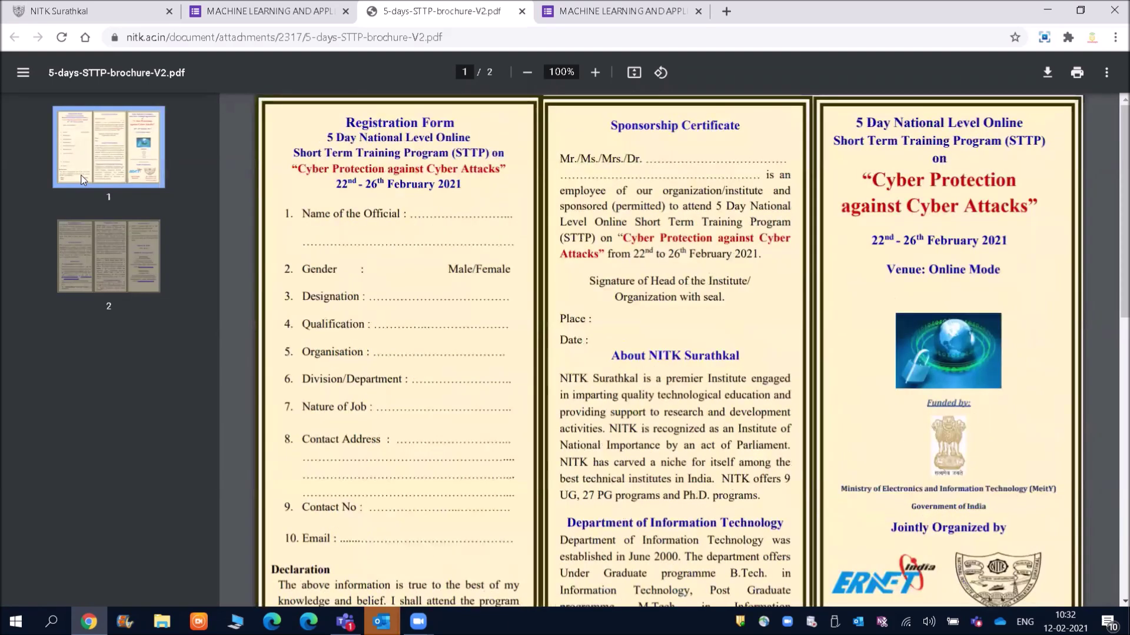
left_click(251, 13)
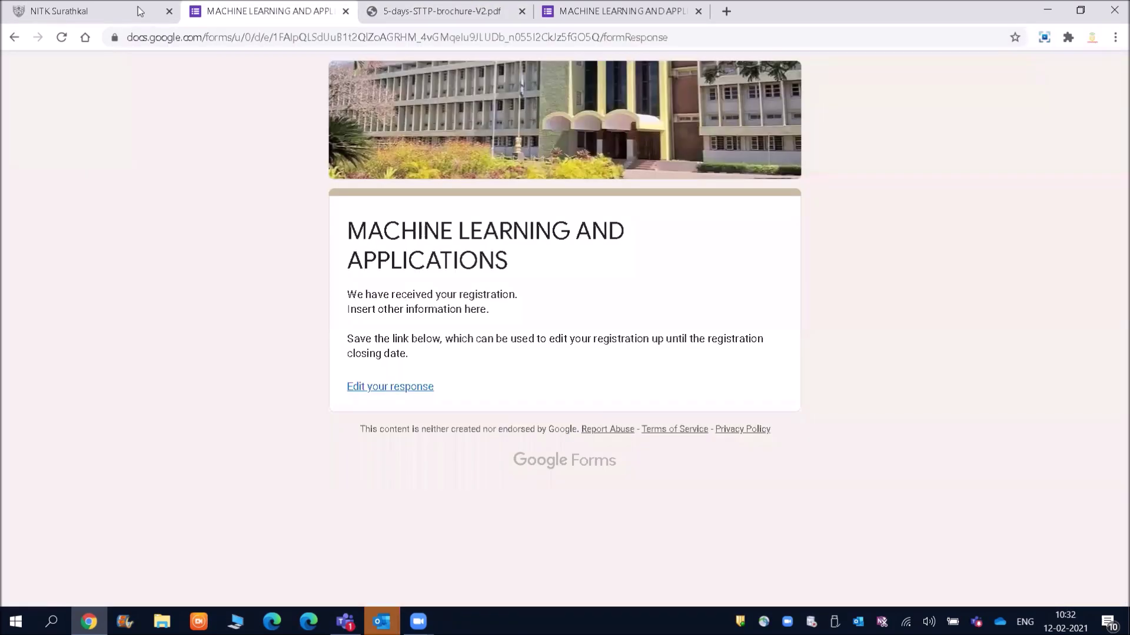
Step: Switch to the NITK Surathkal home page tab and open the Administration menu
left_click(103, 5)
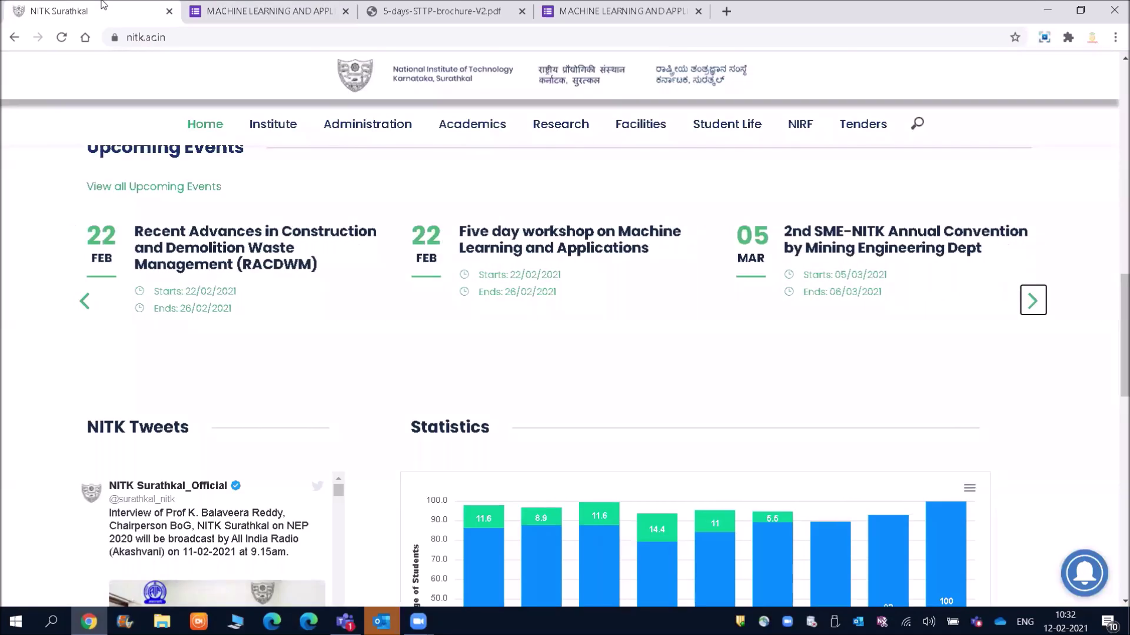
left_click(368, 123)
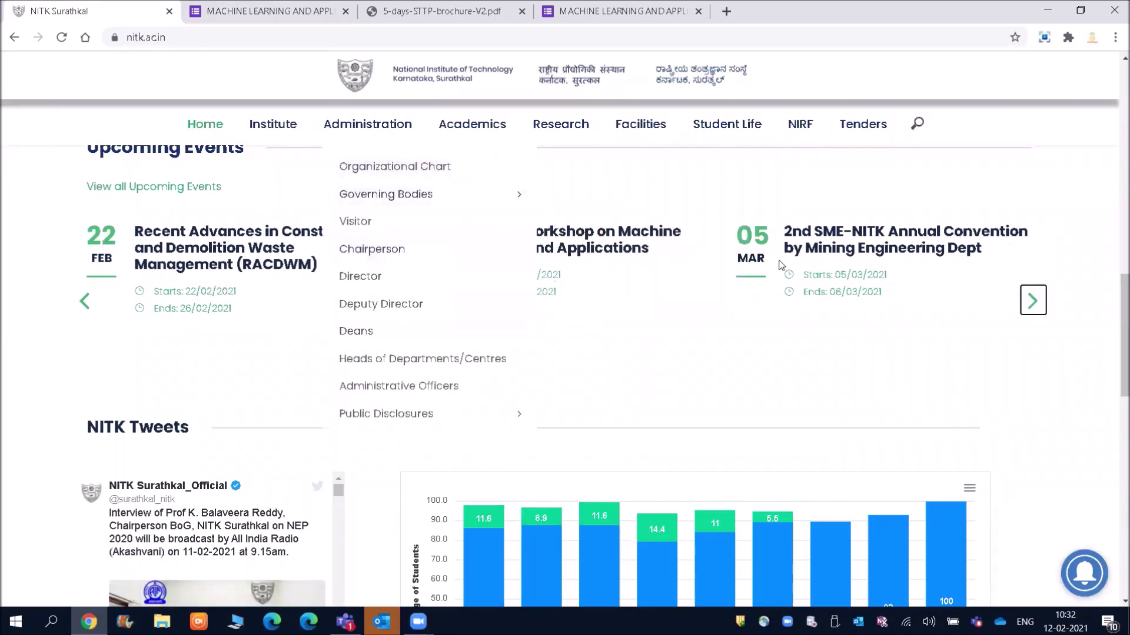